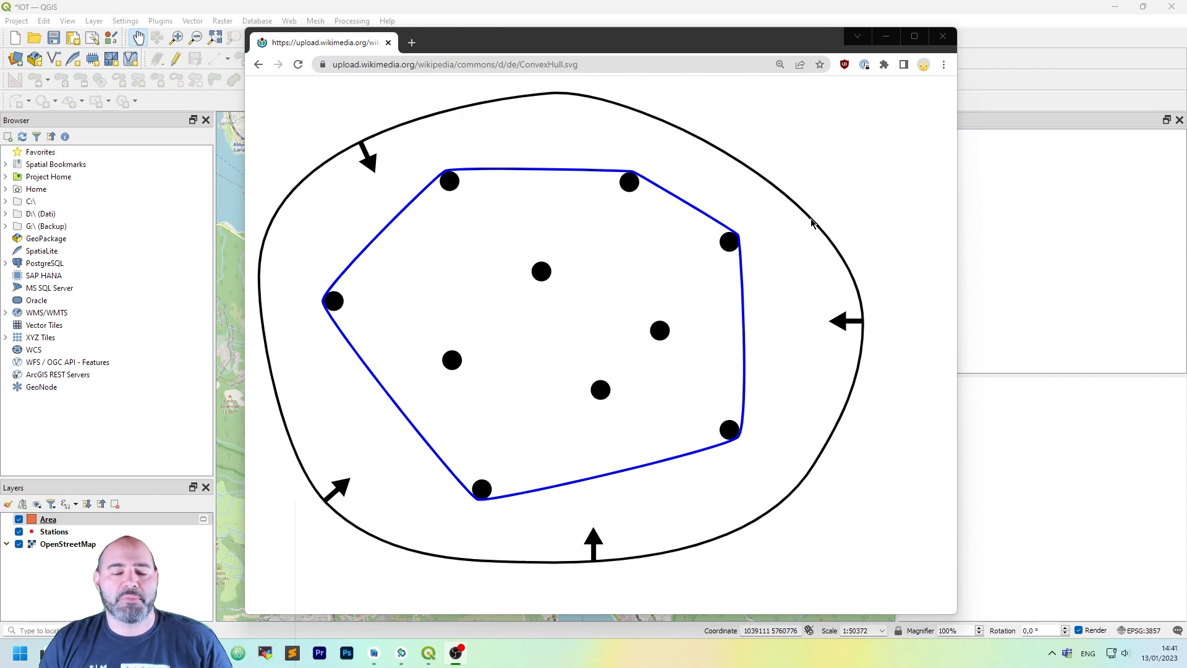
Switch to the QGIS project and view the available vector geoprocessing tools
{"action": "left_click", "coordinate": [1096, 225]}
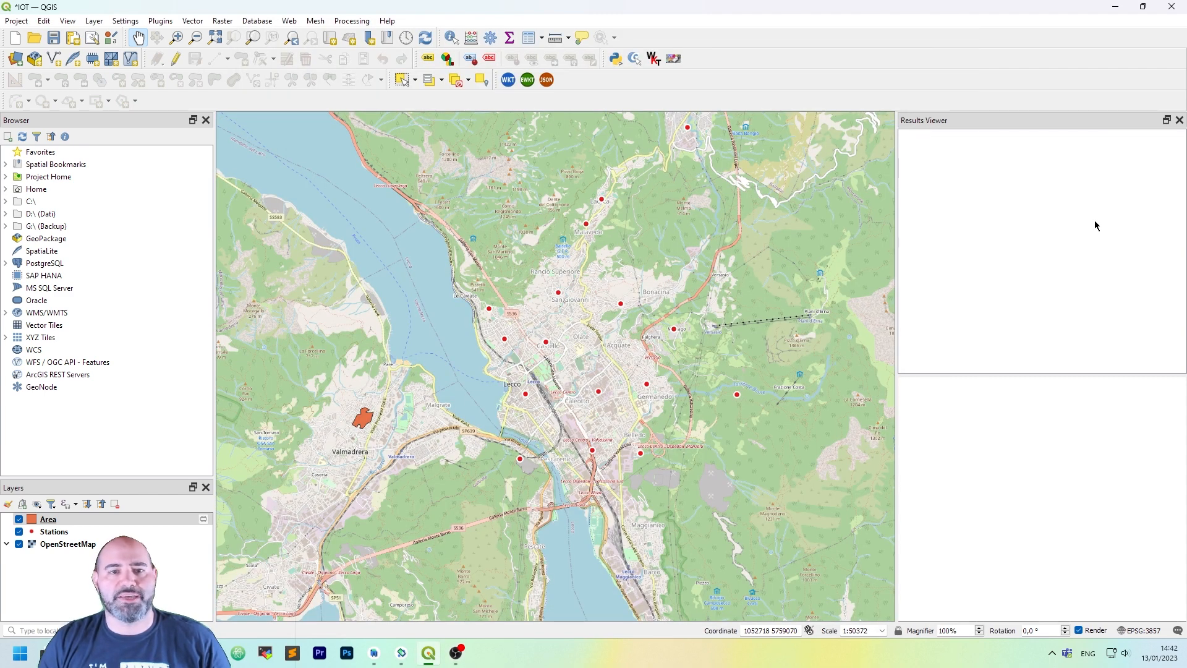
{"action": "left_click", "coordinate": [193, 21]}
{"action": "mouse_move", "coordinate": [212, 55]}
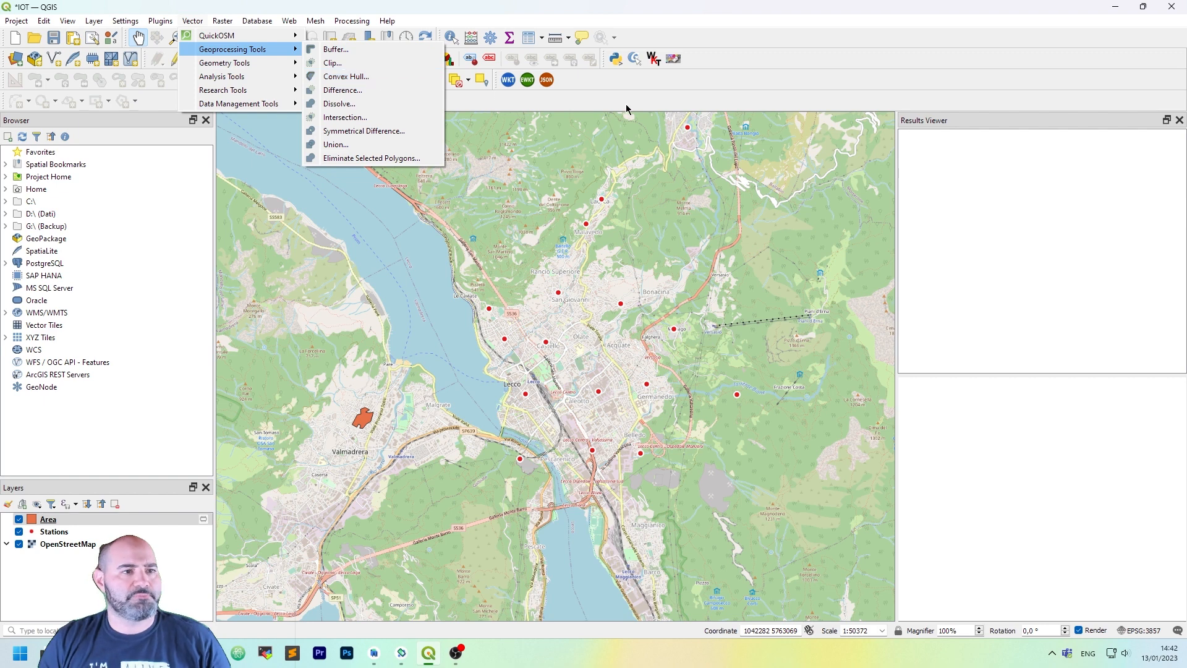
{"action": "left_click", "coordinate": [673, 105]}
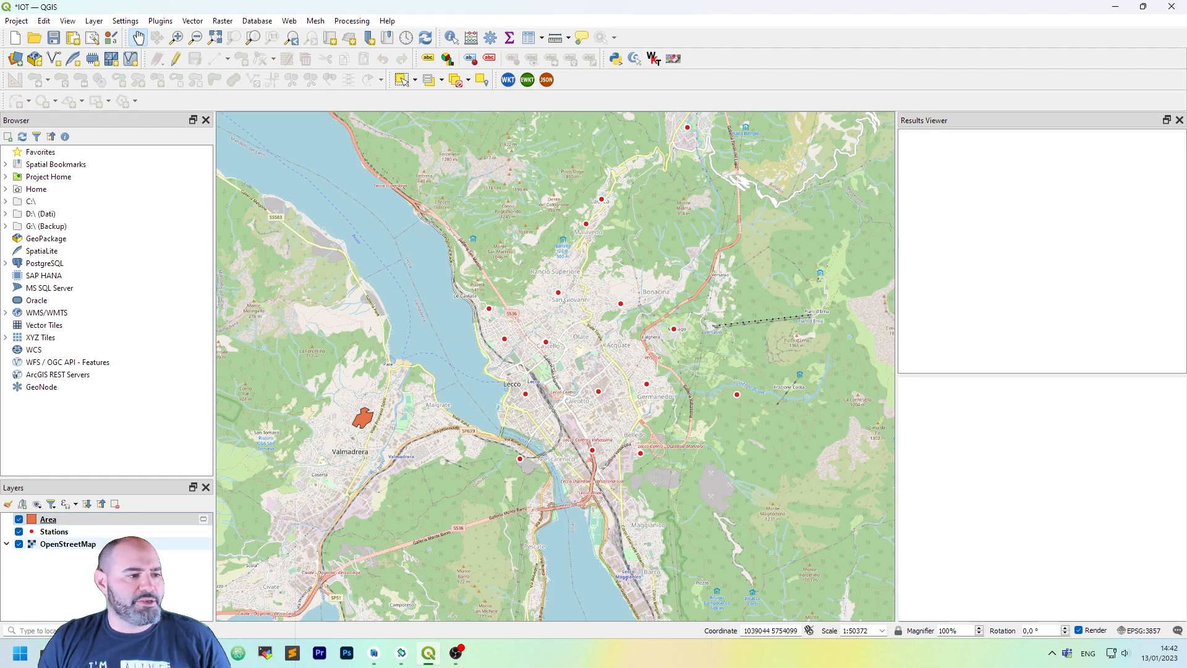
Examine the Stations points and the shape of the Area polygon on the map, with the Area layer selected
{"action": "left_click", "coordinate": [138, 531]}
{"action": "left_click", "coordinate": [136, 520]}
{"action": "left_click", "coordinate": [136, 544]}
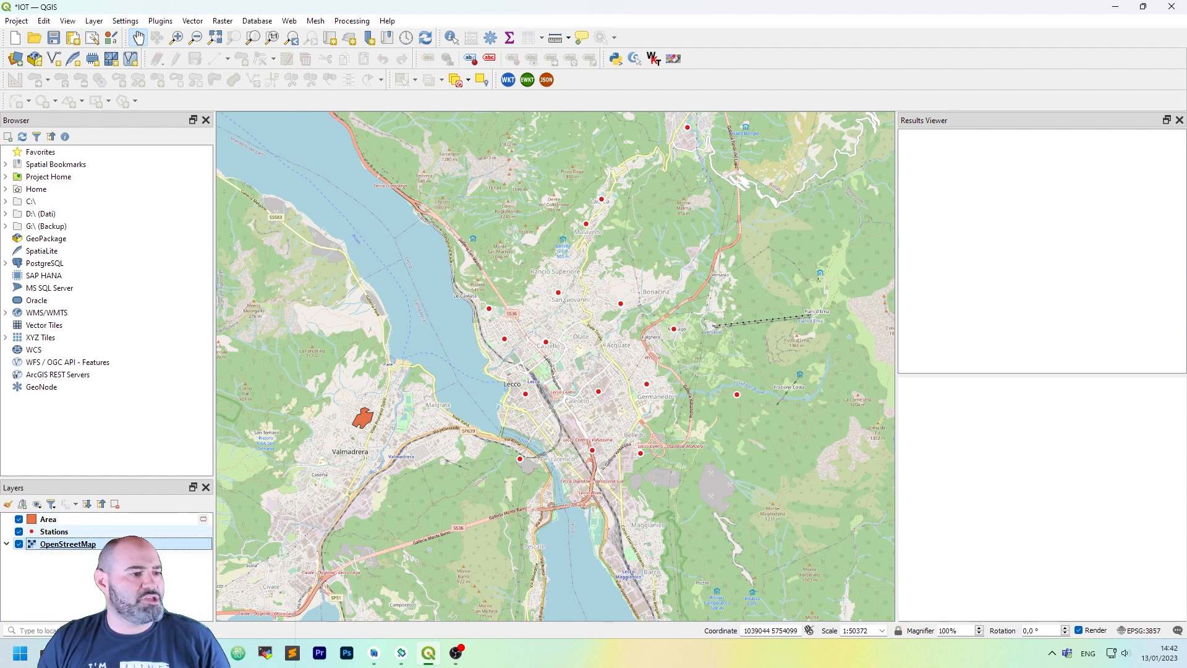
{"action": "left_click", "coordinate": [137, 532]}
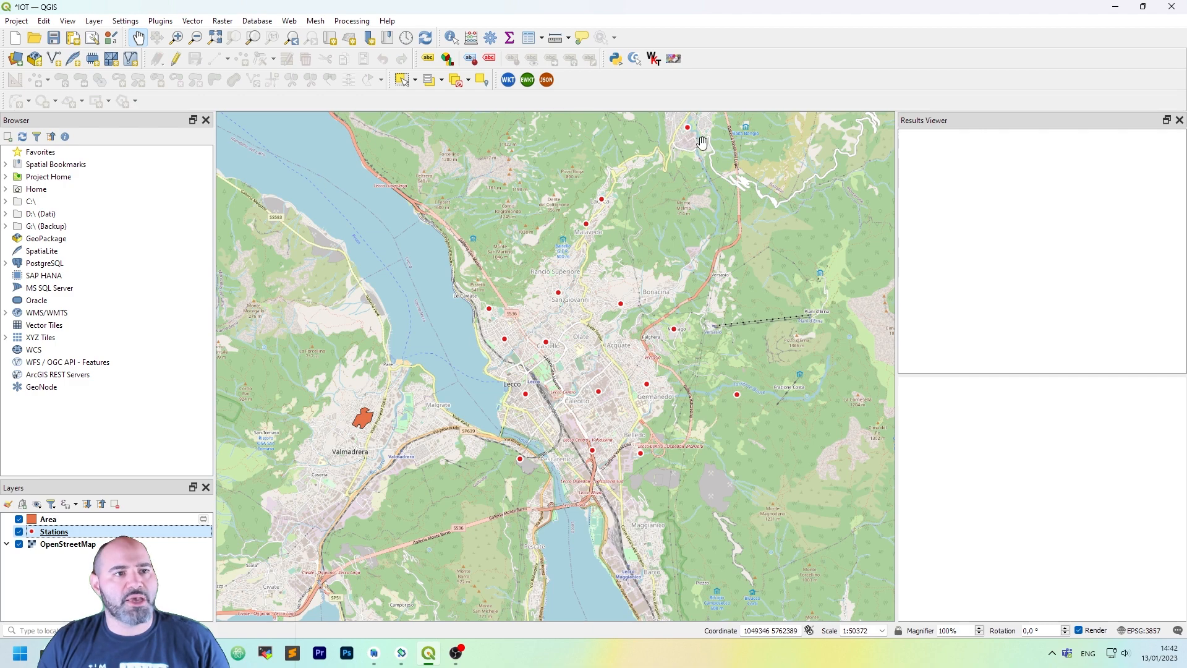
{"action": "left_click", "coordinate": [104, 521]}
{"action": "scroll", "coordinate": [377, 414], "scroll_direction": "up", "scroll_amount": 4}
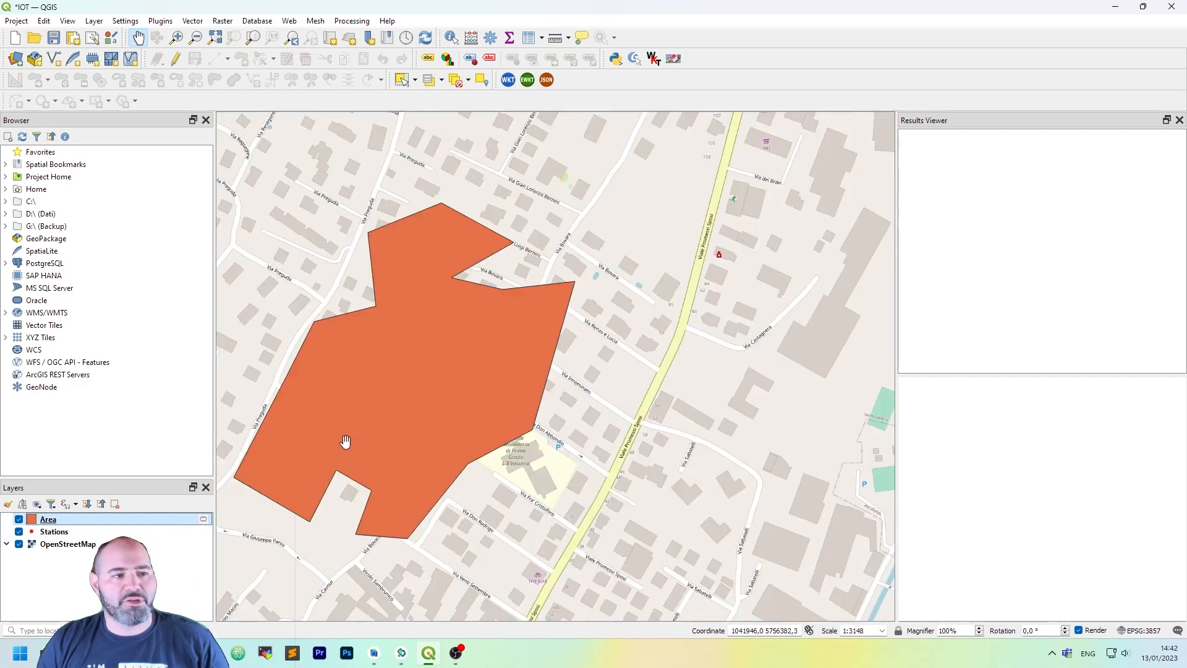
{"action": "left_click_drag", "start_coordinate": [346, 441], "coordinate": [558, 429]}
{"action": "scroll", "coordinate": [655, 342], "scroll_direction": "down", "scroll_amount": 2}
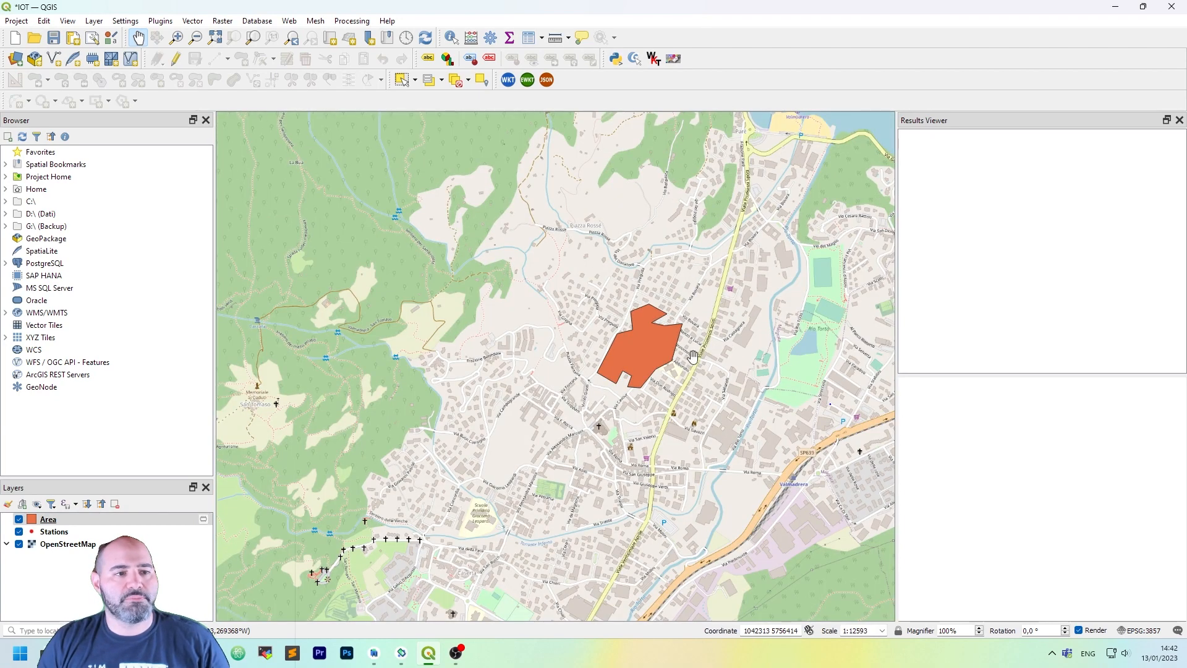
{"action": "left_click_drag", "start_coordinate": [723, 348], "coordinate": [540, 361]}
{"action": "scroll", "coordinate": [496, 357], "scroll_direction": "down", "scroll_amount": 1}
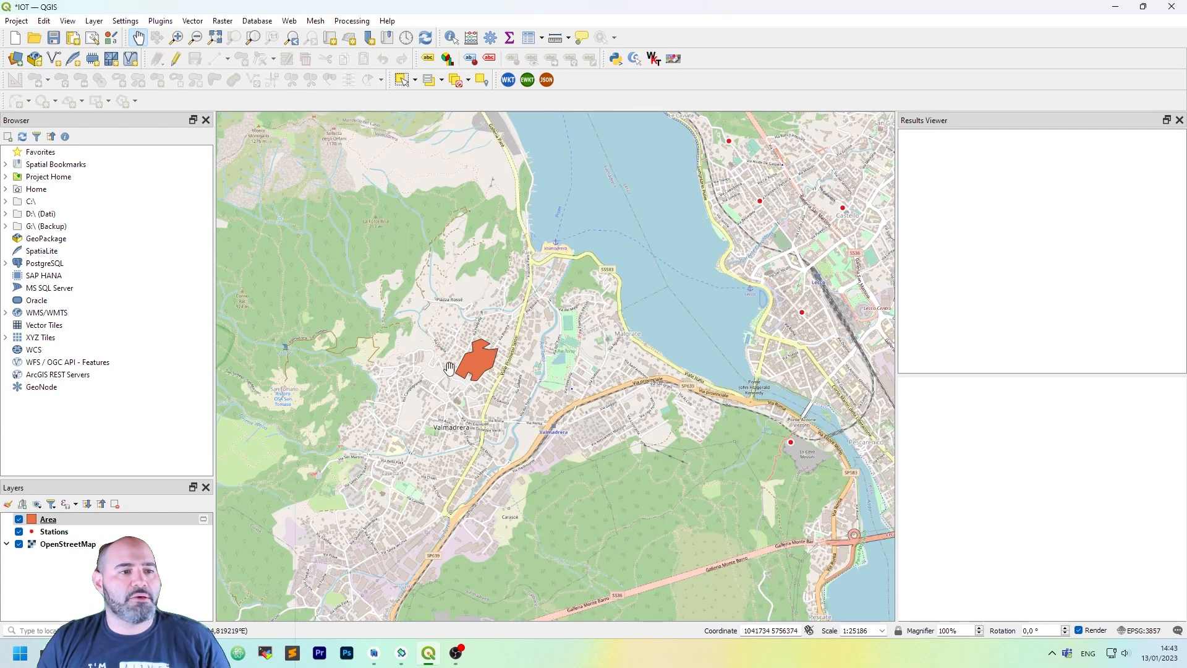
{"action": "scroll", "coordinate": [448, 368], "scroll_direction": "up", "scroll_amount": 1}
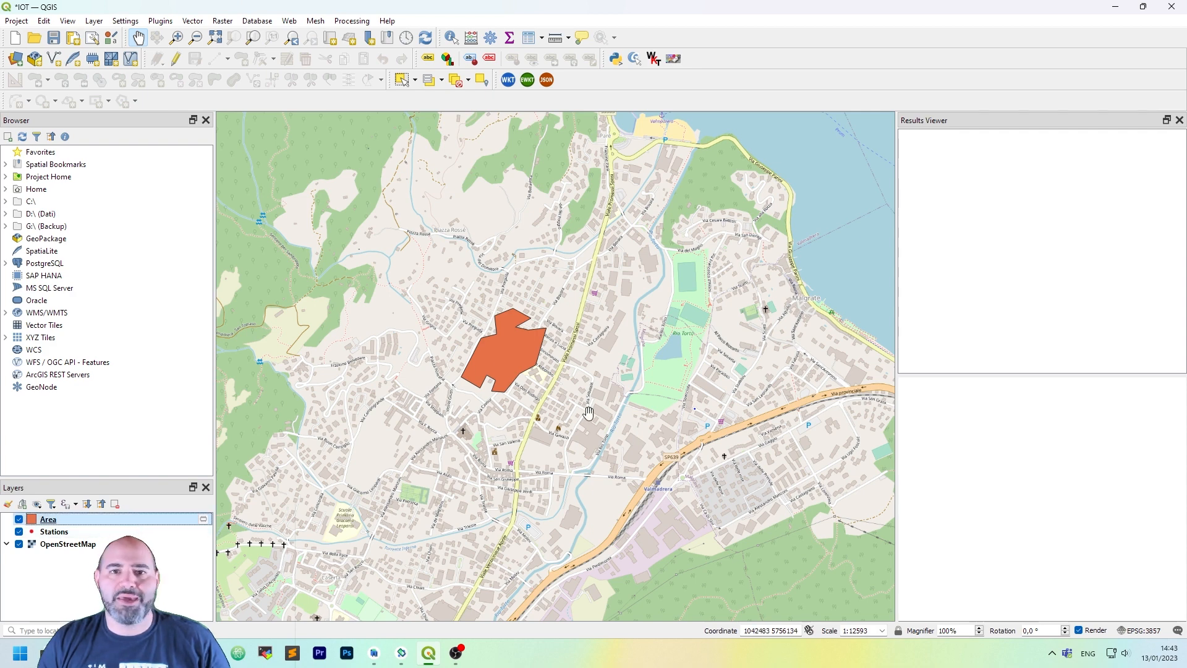
Run Convex Hull on the Area layer with output to a temporary layer, and close the tool's dialog
{"action": "left_click", "coordinate": [175, 24]}
{"action": "left_click", "coordinate": [194, 23]}
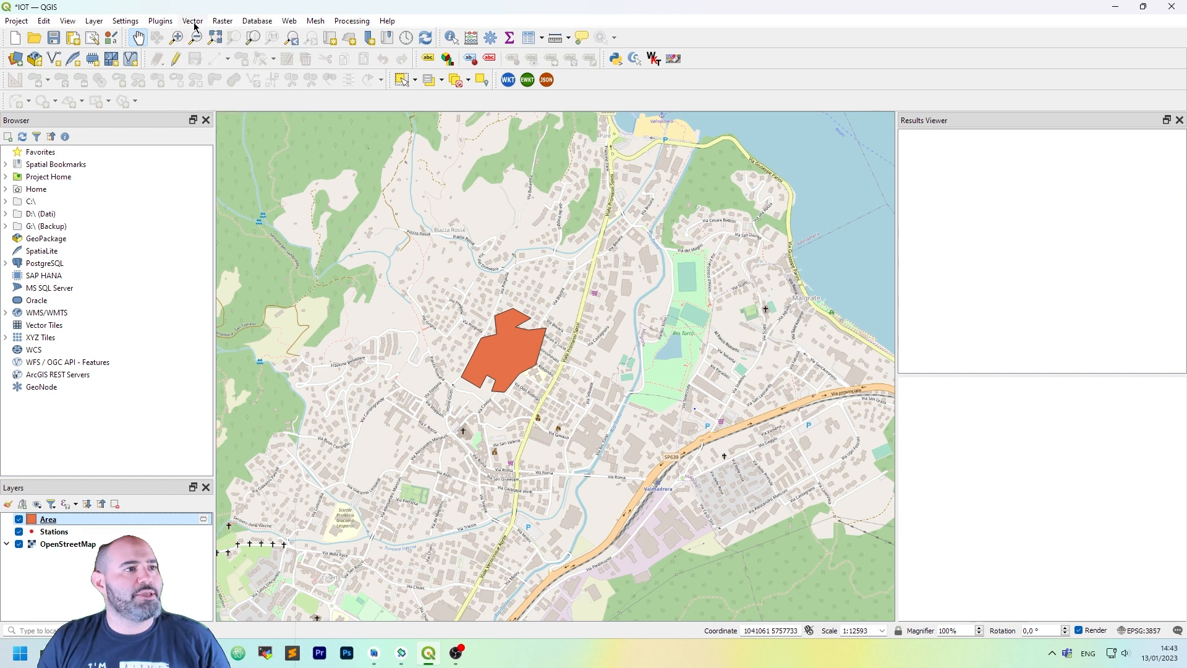
{"action": "left_click", "coordinate": [194, 23]}
{"action": "mouse_move", "coordinate": [214, 51]}
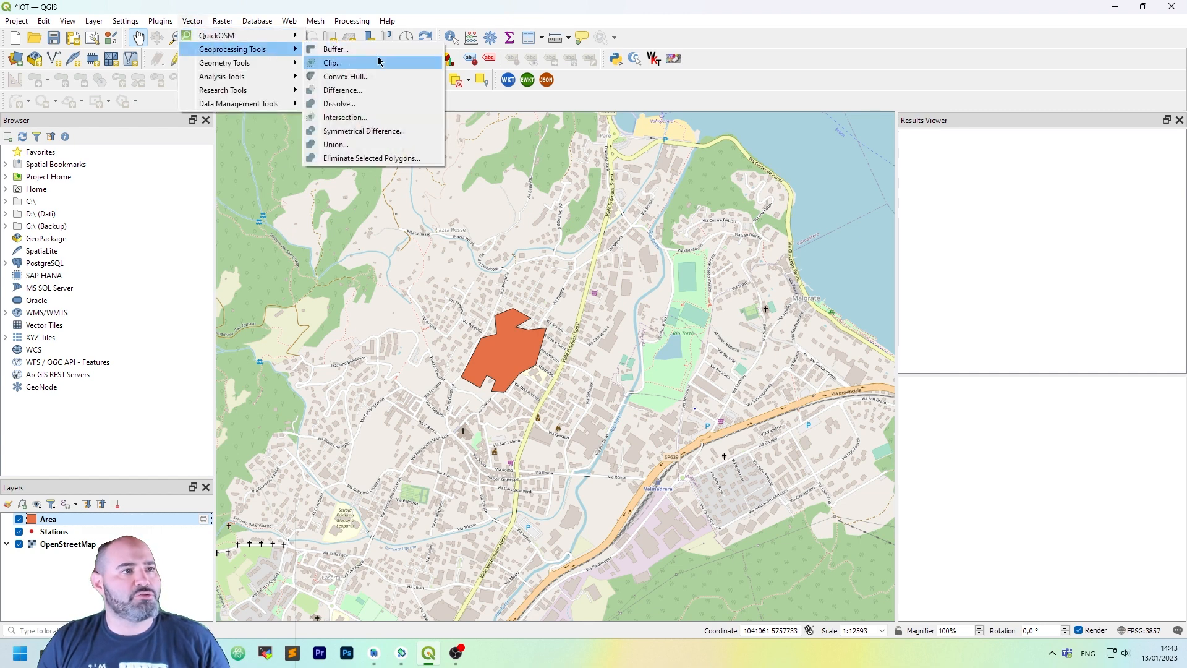
{"action": "left_click", "coordinate": [387, 76]}
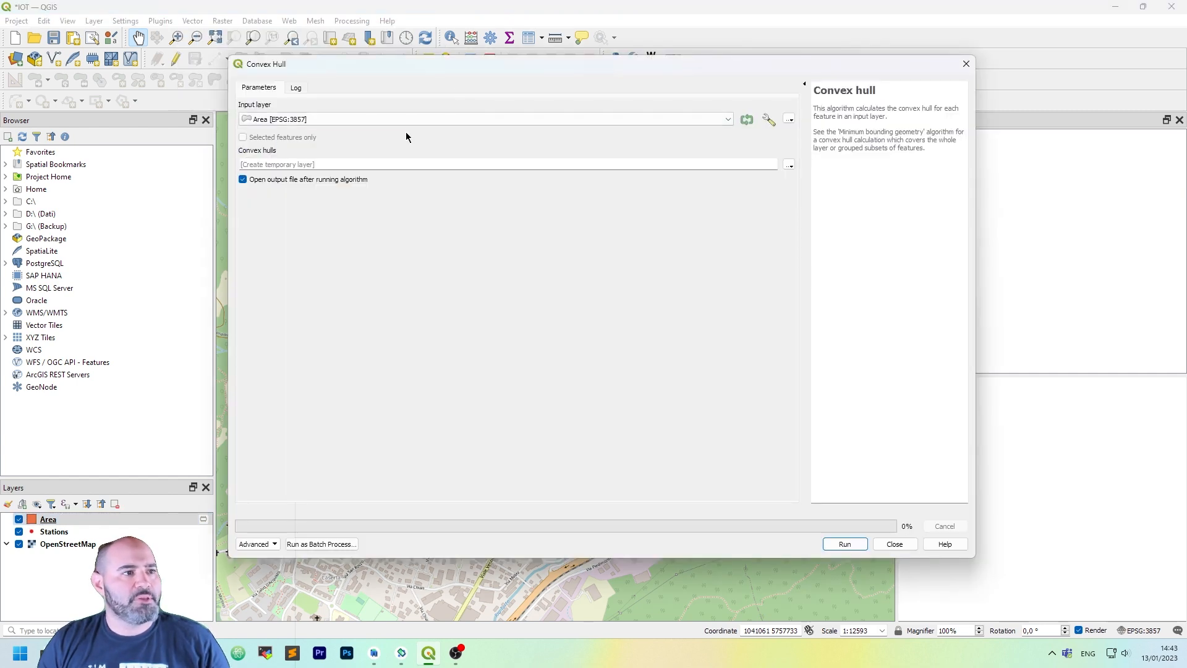
{"action": "left_click", "coordinate": [414, 120]}
{"action": "left_click", "coordinate": [414, 120]}
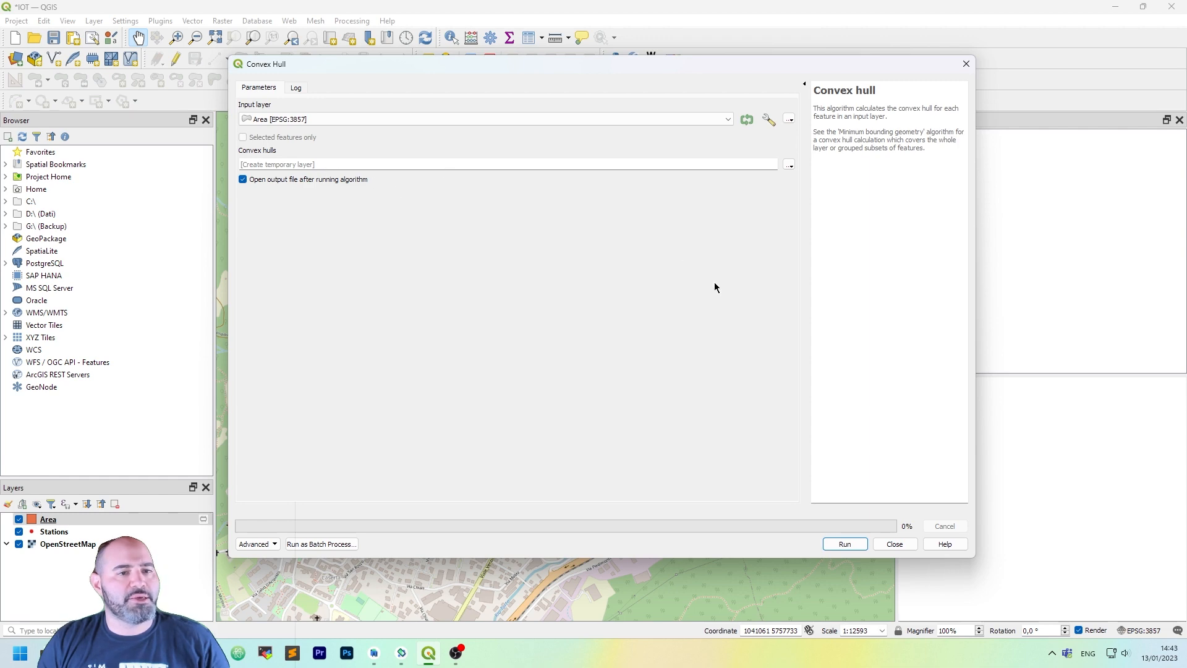
{"action": "left_click", "coordinate": [854, 543]}
{"action": "left_click", "coordinate": [894, 544]}
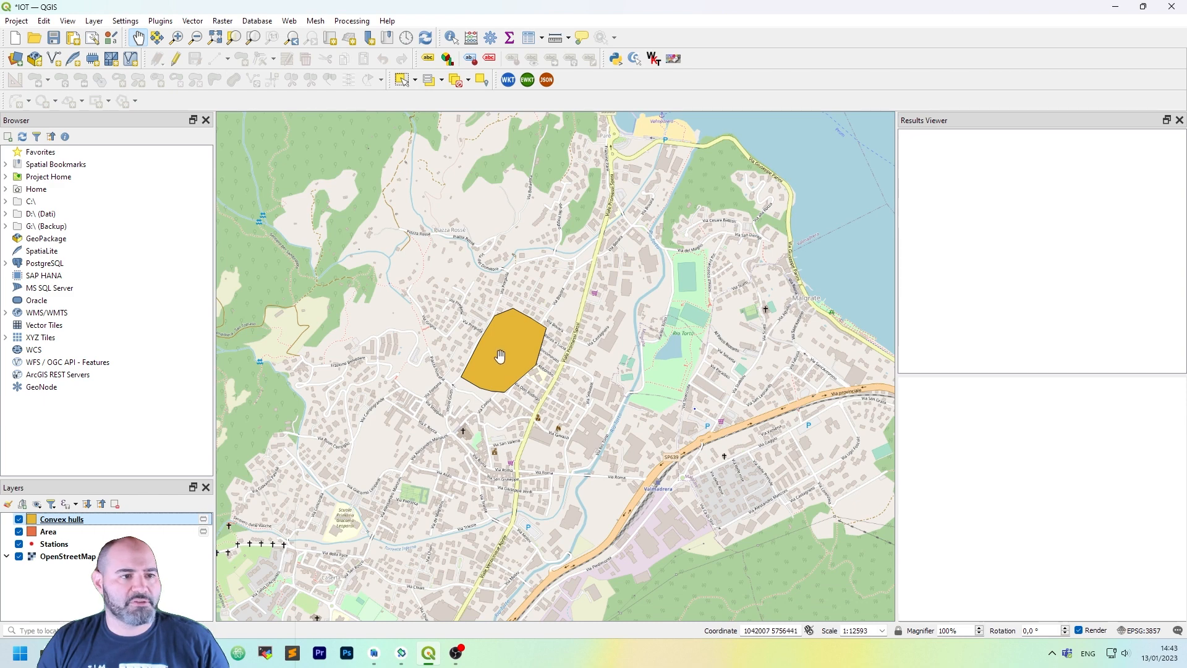
Set the opacity of the Convex hulls layer's fill symbol to 41.5 % and apply it
{"action": "scroll", "coordinate": [518, 330], "scroll_direction": "up", "scroll_amount": 1}
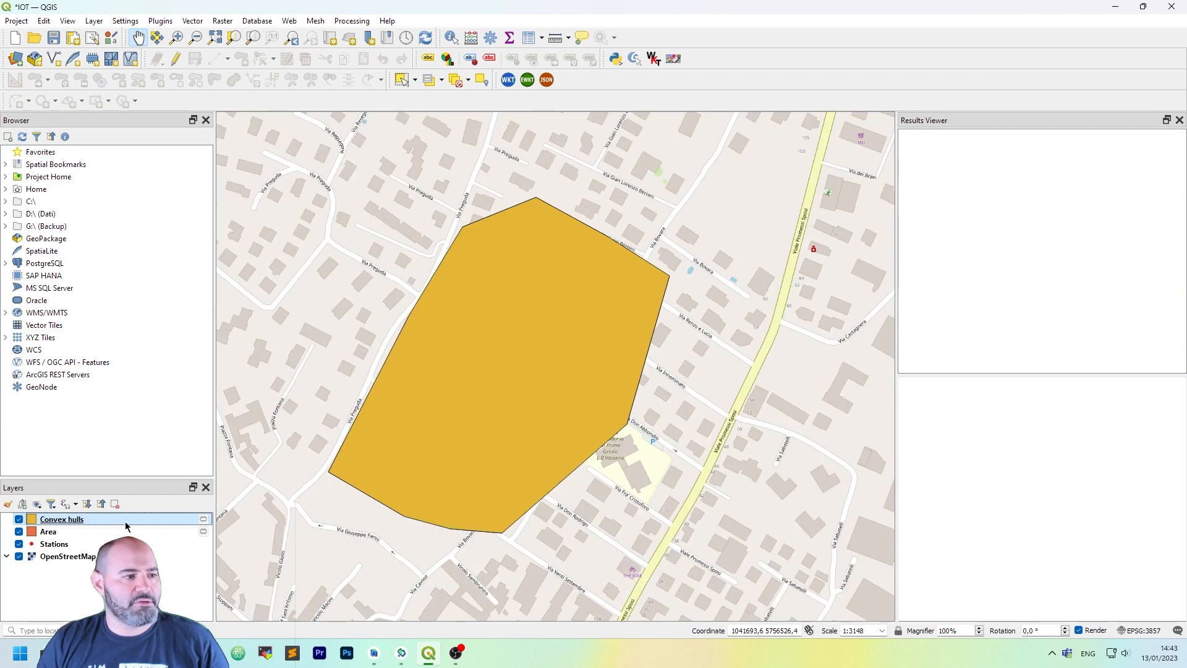
{"action": "double_click", "coordinate": [151, 520]}
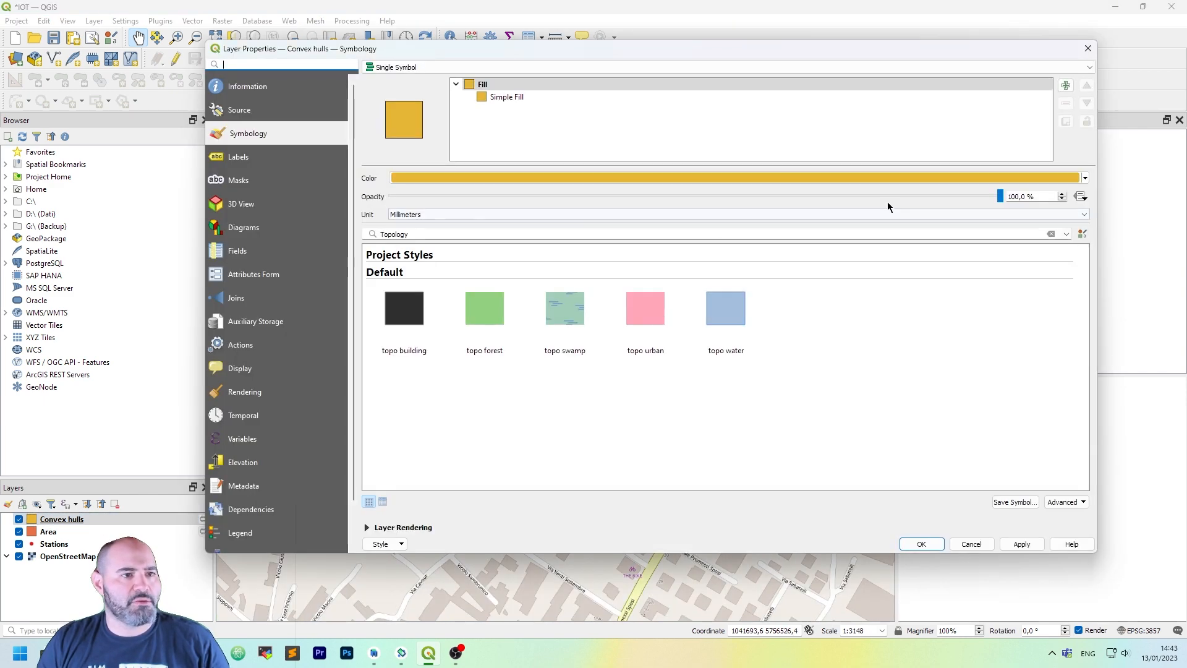
{"action": "left_click_drag", "start_coordinate": [1001, 197], "coordinate": [646, 196]}
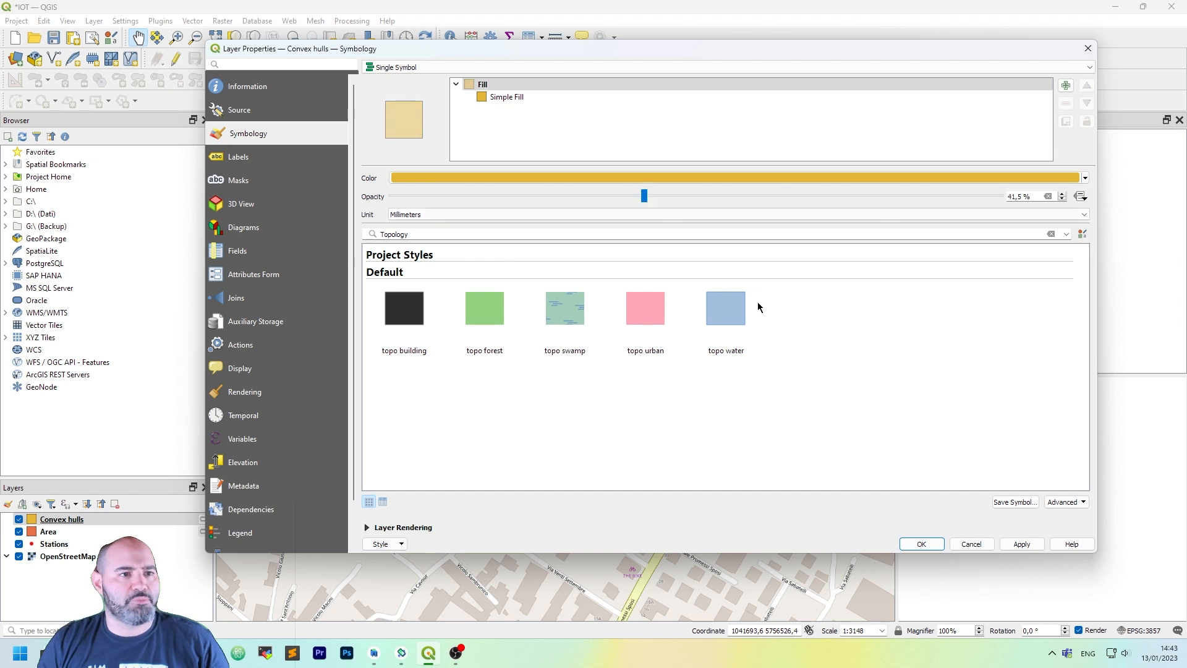
{"action": "left_click", "coordinate": [921, 544]}
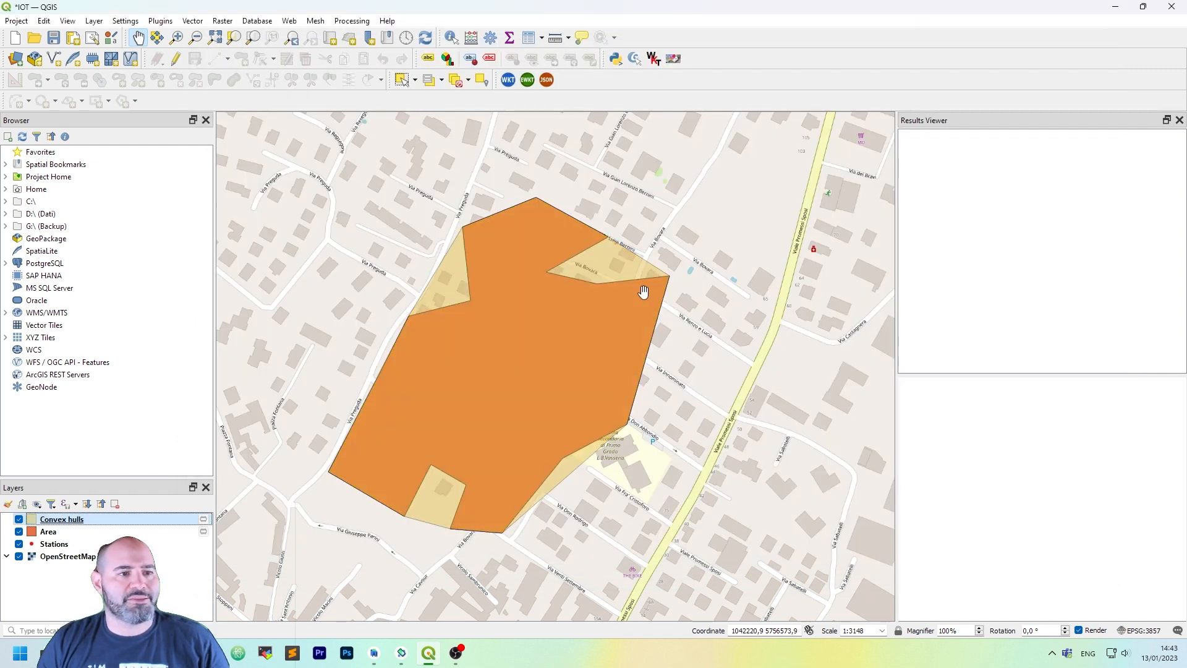
{"action": "left_click_drag", "start_coordinate": [529, 361], "coordinate": [548, 341]}
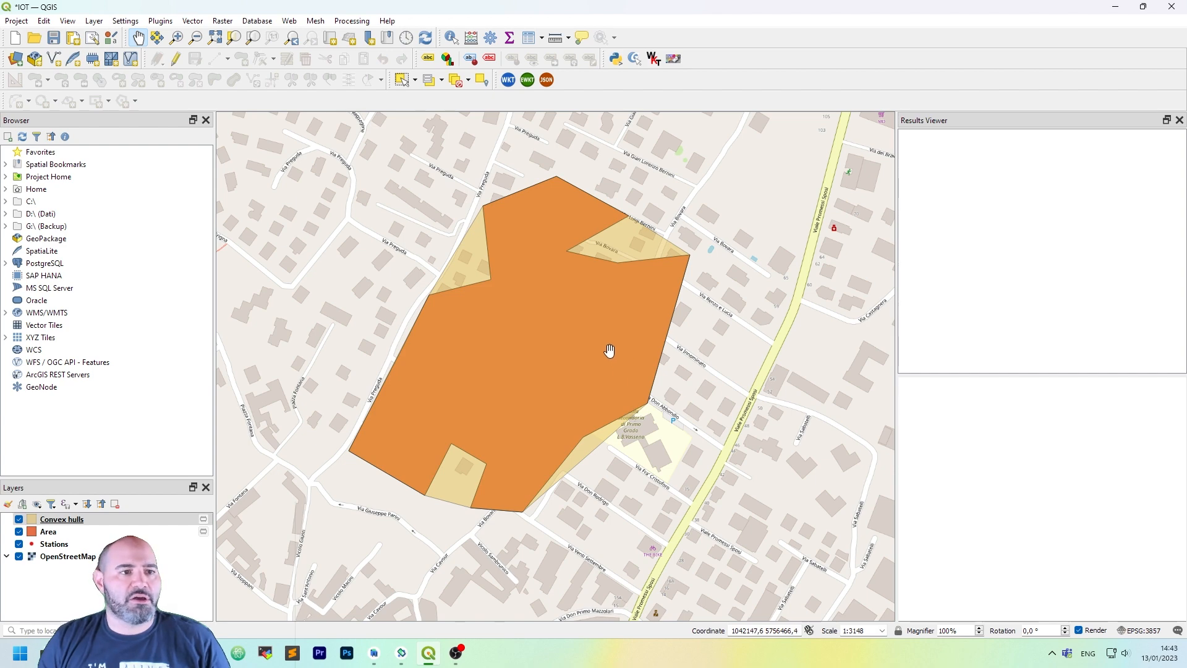
Try to create a convex hull of the Stations point layer as a temporary layer, and close the tool's dialog
{"action": "scroll", "coordinate": [608, 351], "scroll_direction": "down", "scroll_amount": 3}
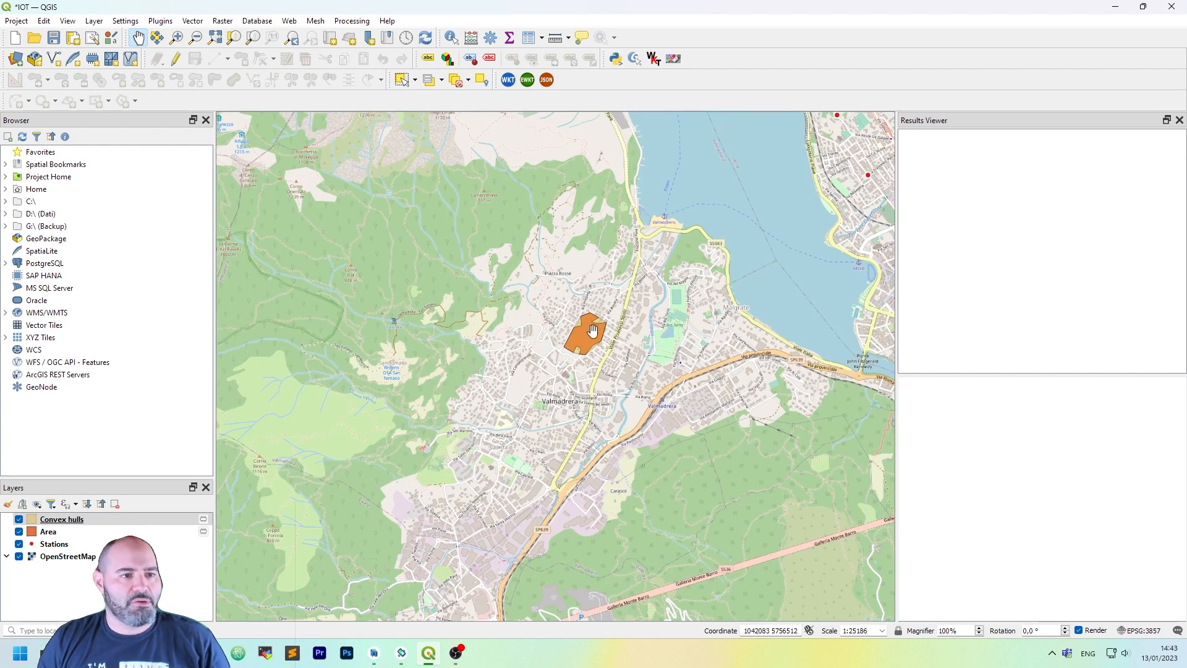
{"action": "left_click_drag", "start_coordinate": [471, 376], "coordinate": [74, 465]}
{"action": "scroll", "coordinate": [672, 359], "scroll_direction": "down", "scroll_amount": 1}
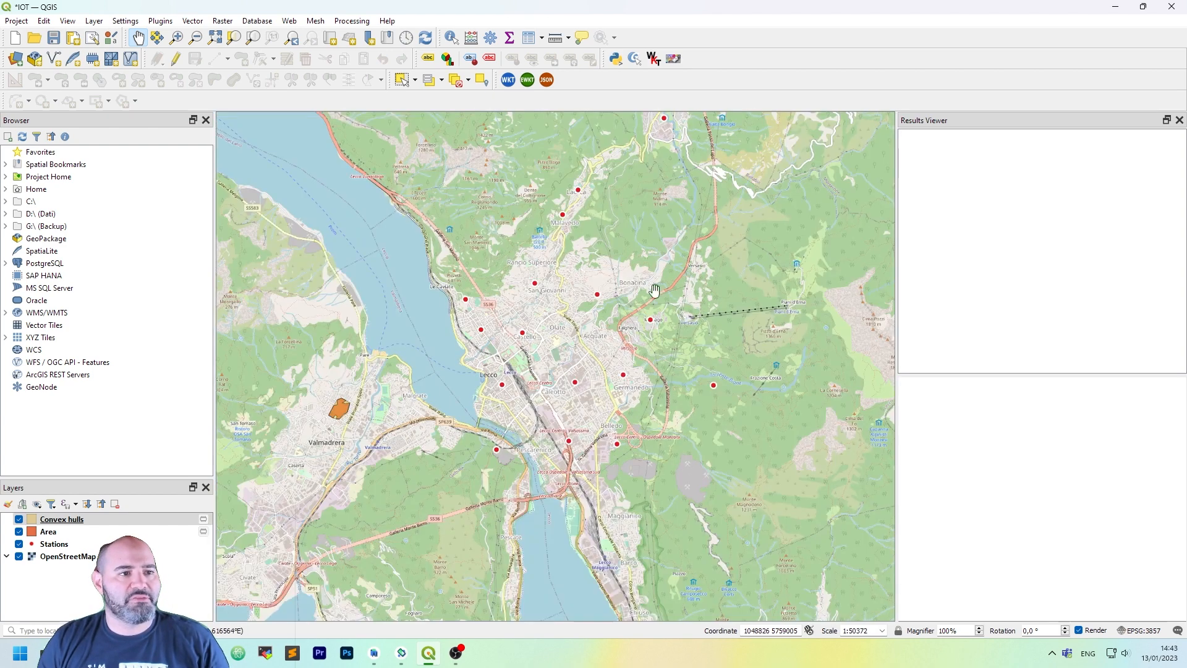
{"action": "left_click", "coordinate": [54, 543]}
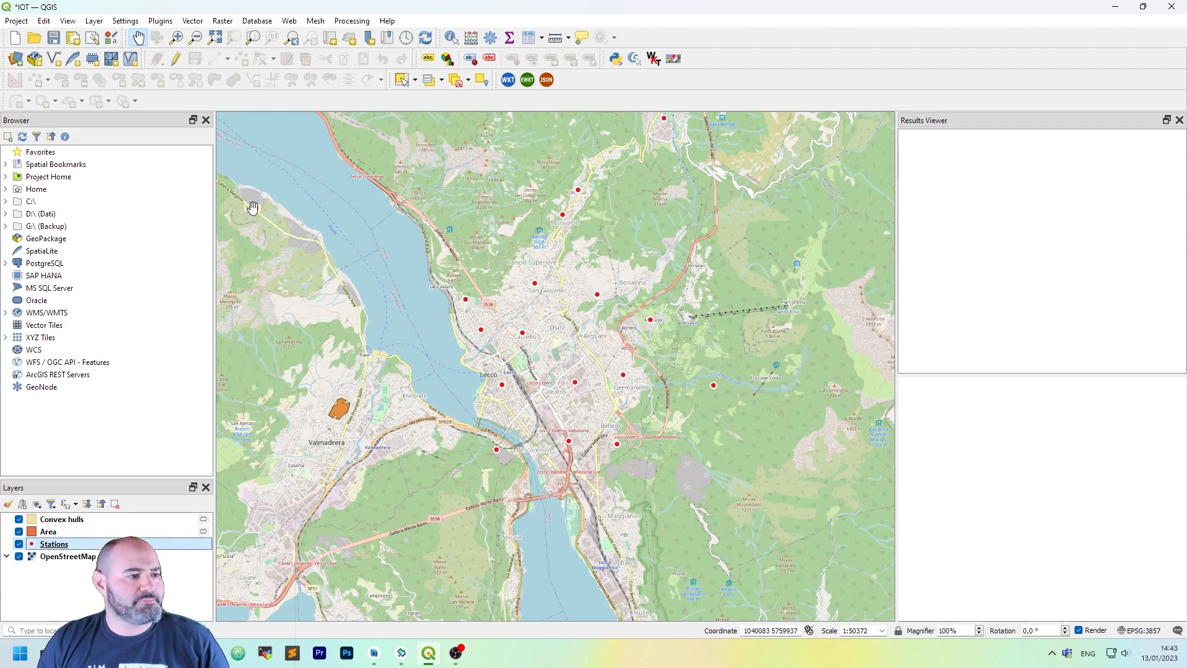
{"action": "left_click", "coordinate": [162, 24]}
{"action": "mouse_move", "coordinate": [192, 21]}
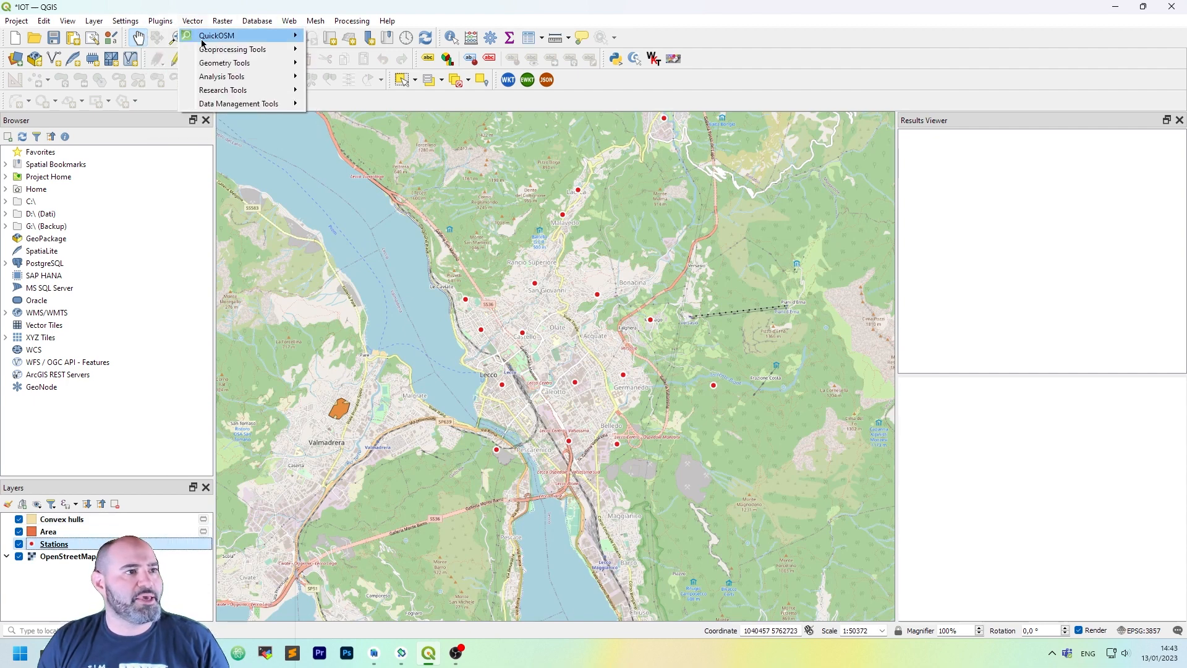
{"action": "mouse_move", "coordinate": [233, 49]}
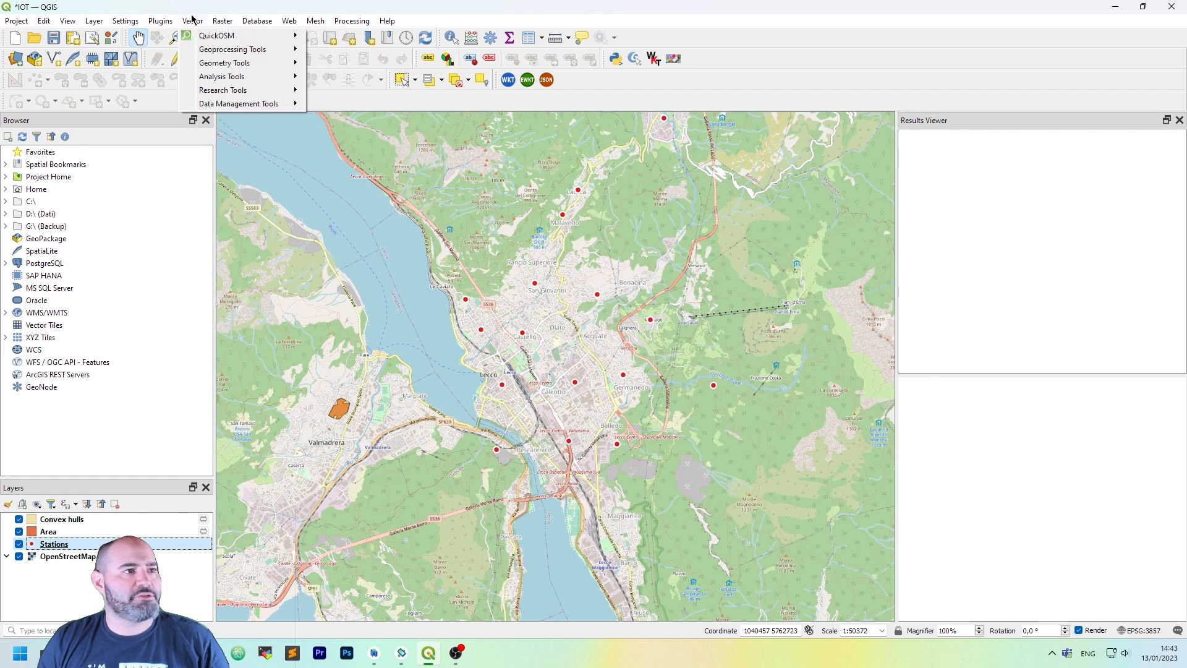
{"action": "left_click", "coordinate": [359, 77]}
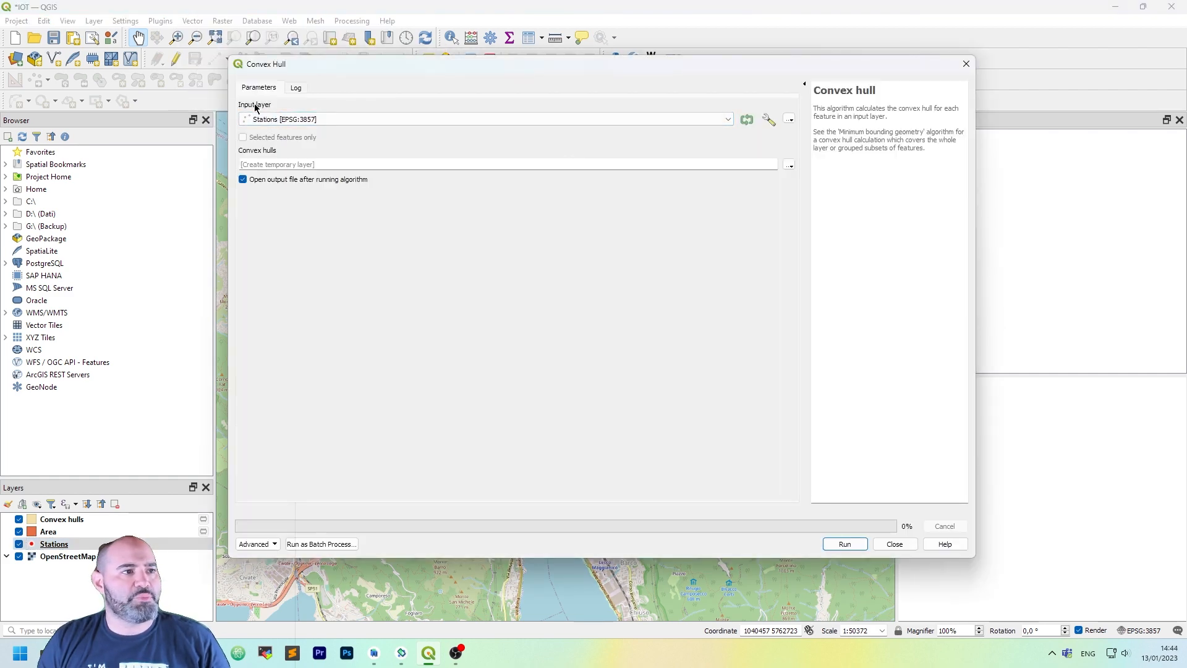
{"action": "left_click", "coordinate": [845, 544]}
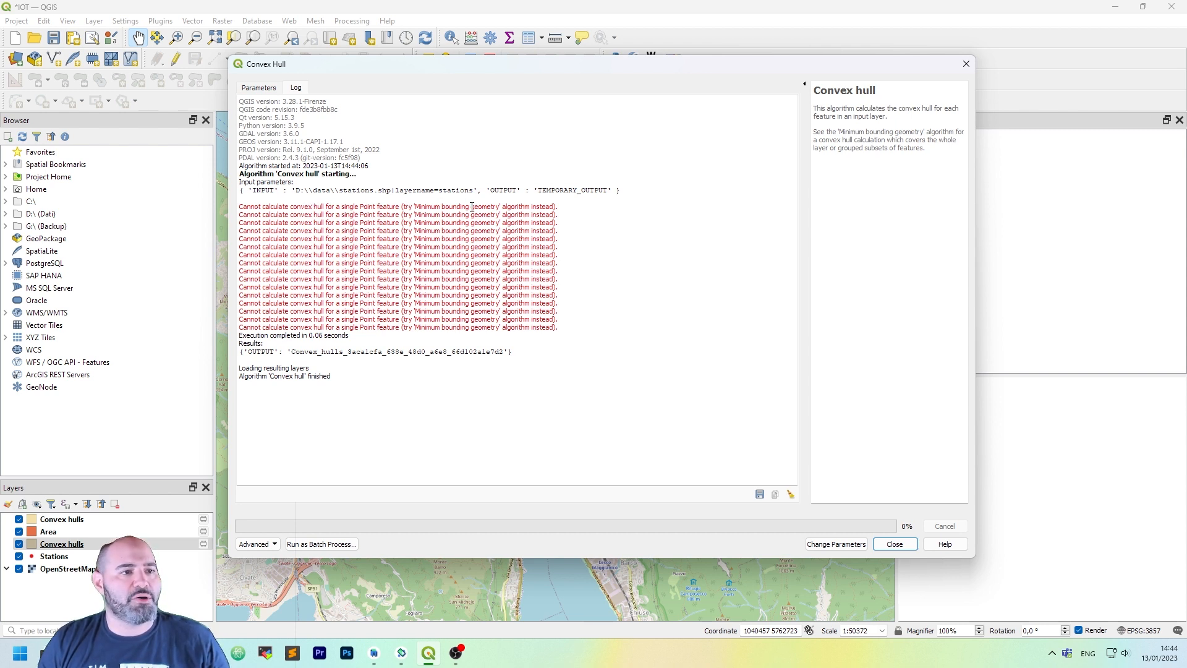
{"action": "left_click", "coordinate": [906, 546]}
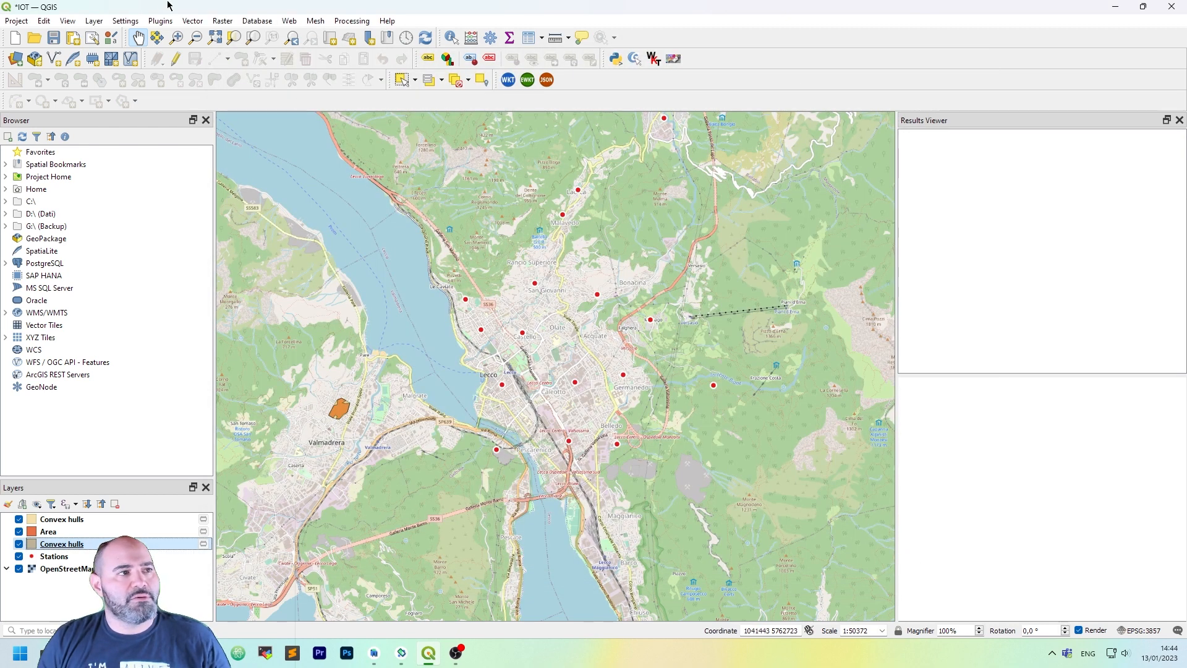
{"action": "left_click", "coordinate": [162, 20]}
{"action": "mouse_move", "coordinate": [192, 20]}
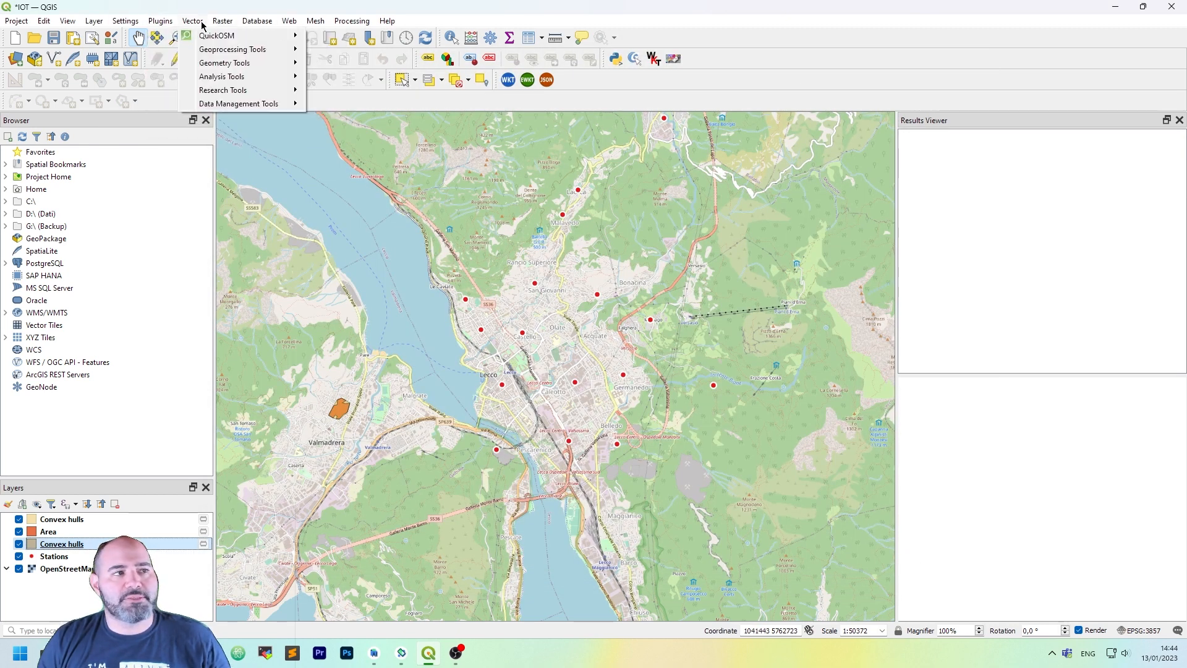
{"action": "mouse_move", "coordinate": [206, 53]}
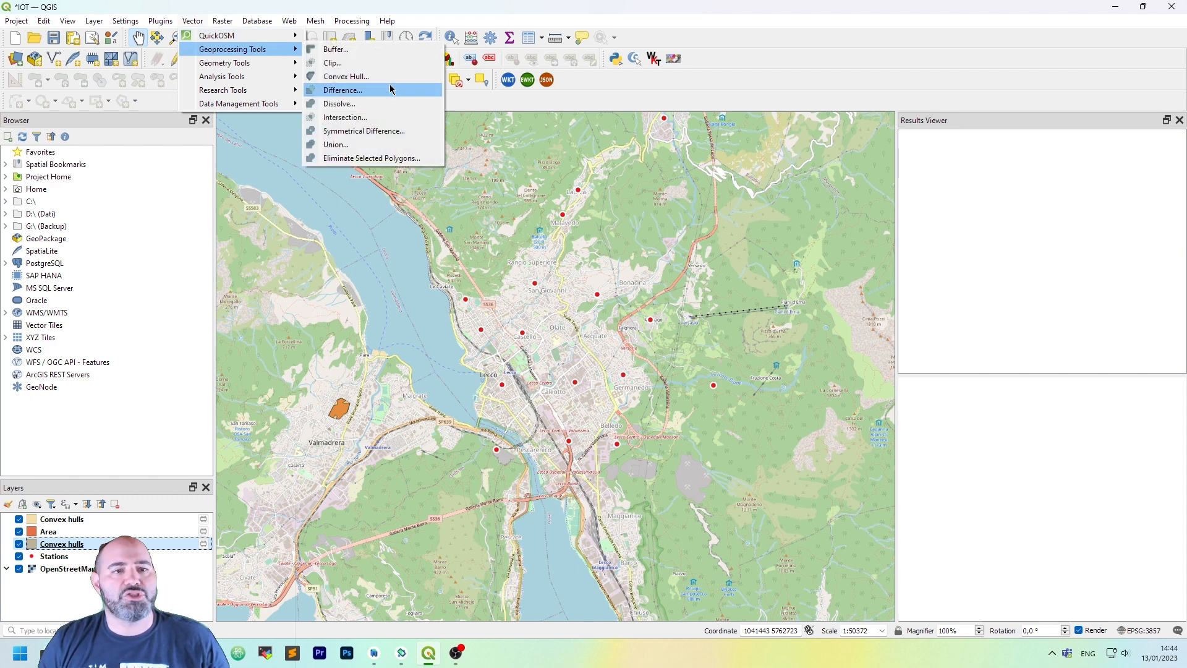
{"action": "left_click", "coordinate": [562, 5]}
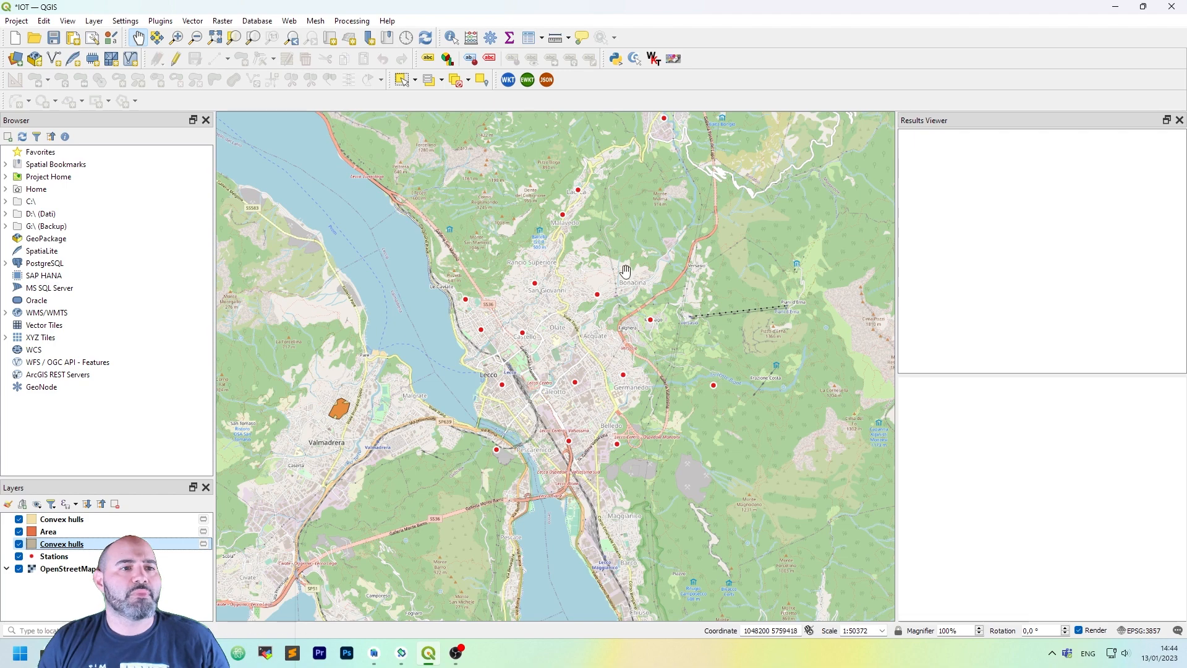
{"action": "scroll", "coordinate": [623, 269], "scroll_direction": "down", "scroll_amount": 1}
{"action": "left_click_drag", "start_coordinate": [621, 261], "coordinate": [571, 310]}
{"action": "scroll", "coordinate": [570, 310], "scroll_direction": "up", "scroll_amount": 1}
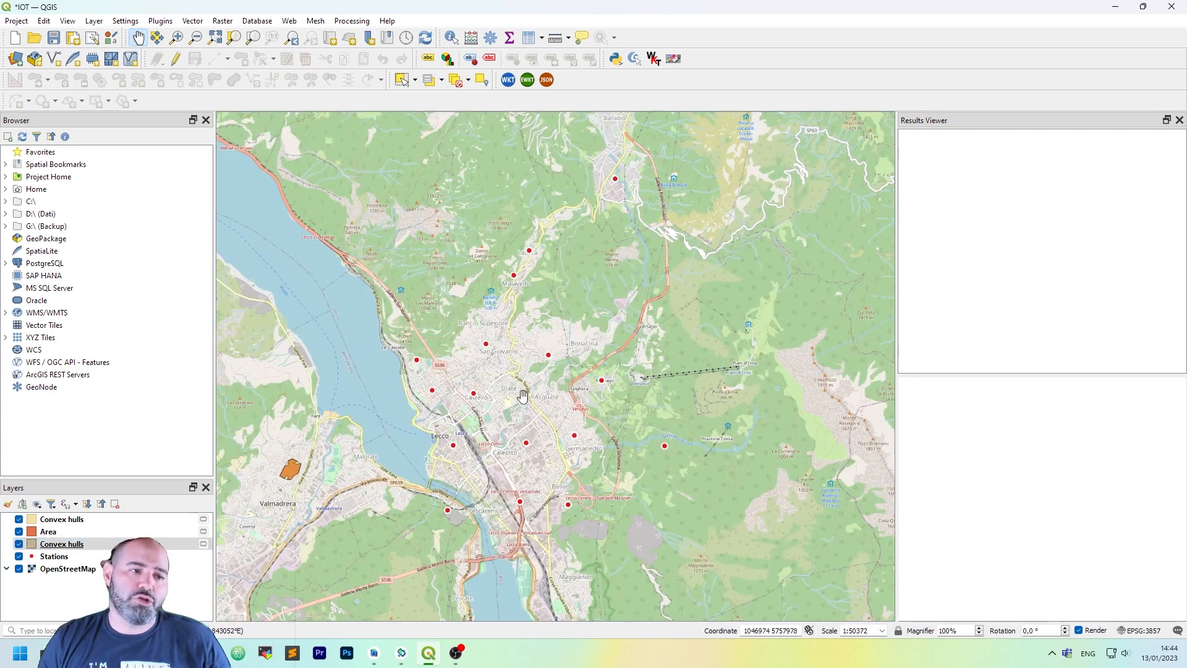
{"action": "left_click_drag", "start_coordinate": [583, 401], "coordinate": [571, 386]}
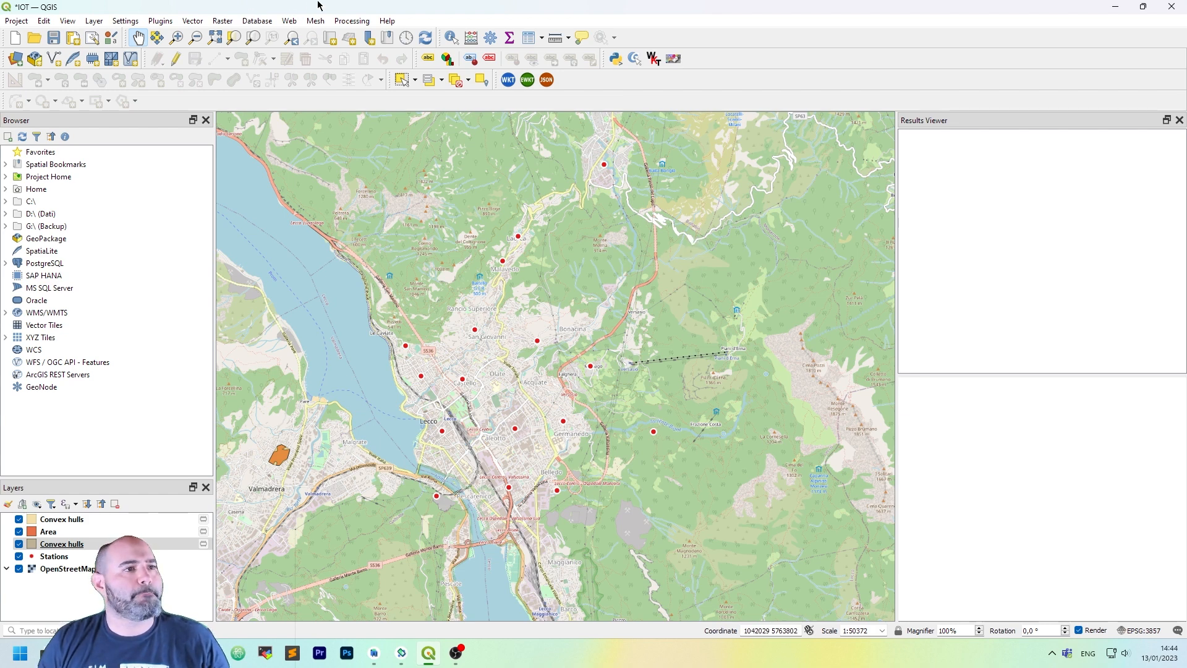
Open the Processing Toolbox
{"action": "left_click", "coordinate": [352, 21]}
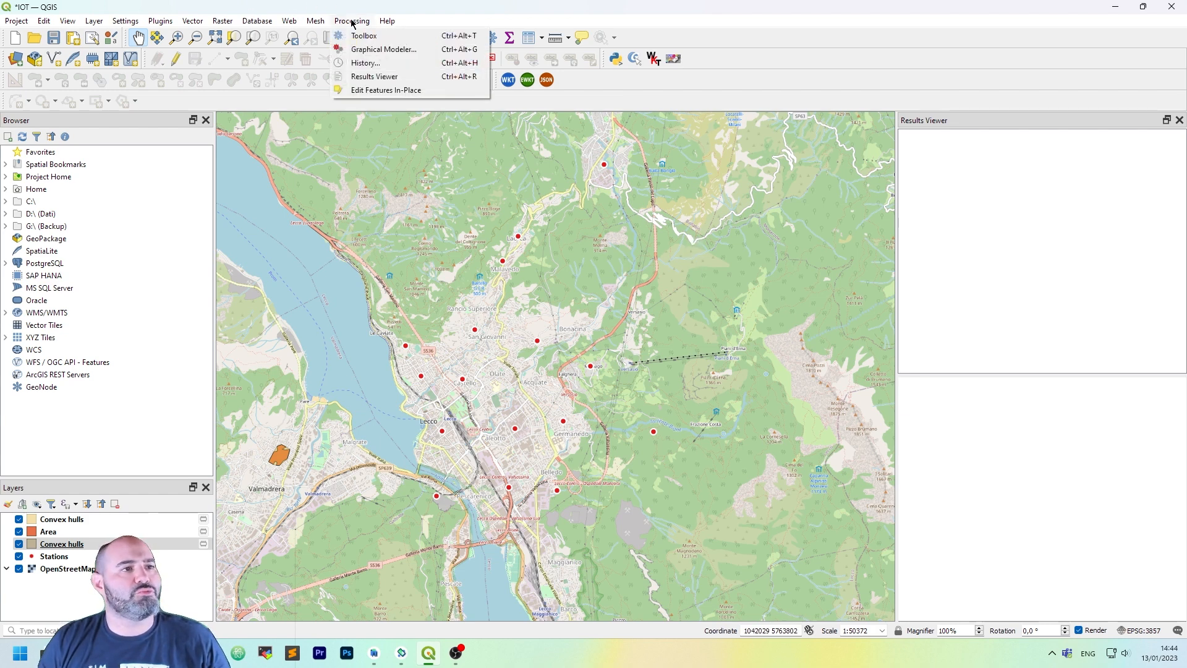
{"action": "left_click", "coordinate": [375, 41]}
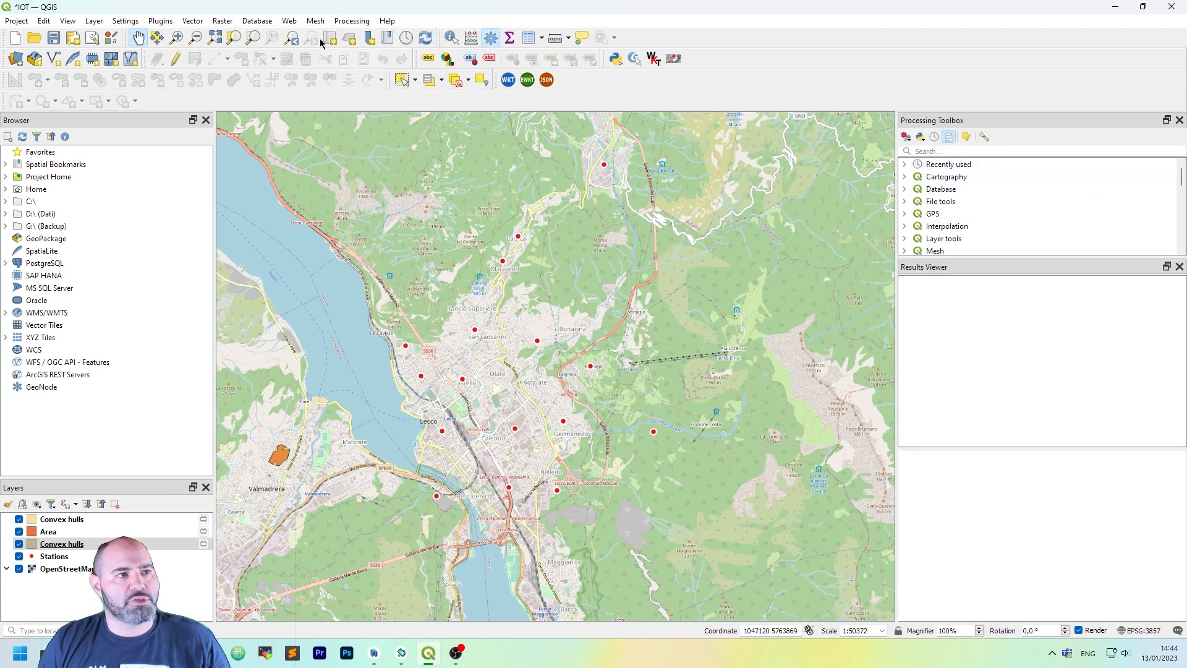
{"action": "left_click", "coordinate": [357, 25]}
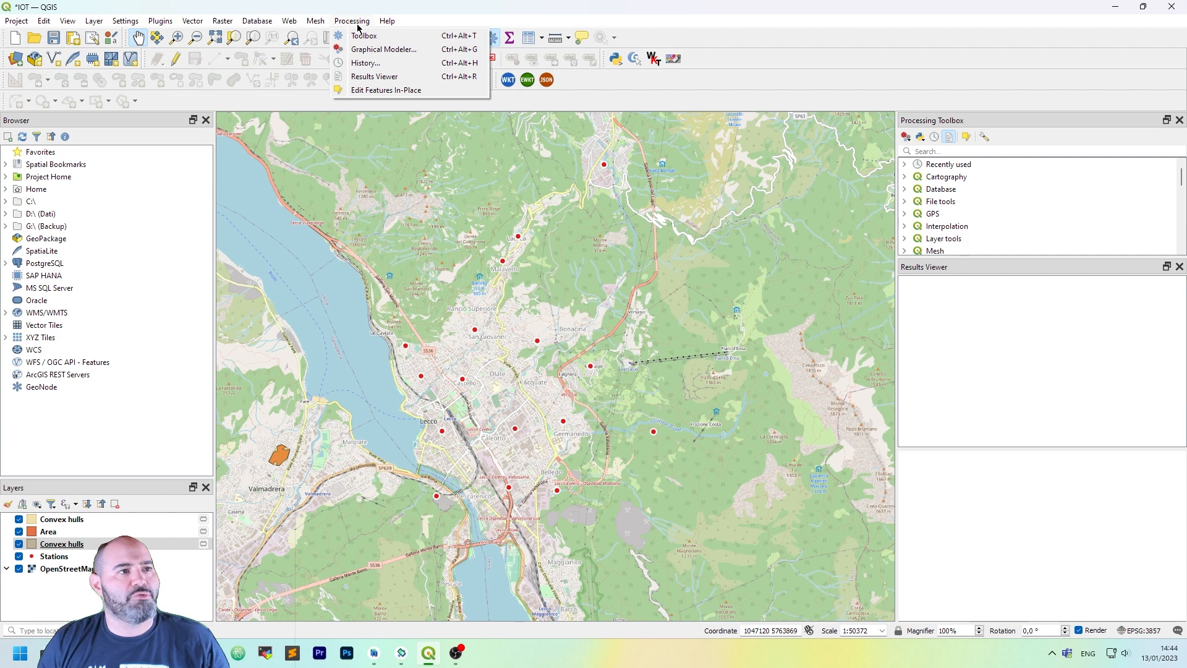
Search the Processing Toolbox for "minimum" and open the Minimum bounding geometry tool
{"action": "left_click", "coordinate": [798, 36]}
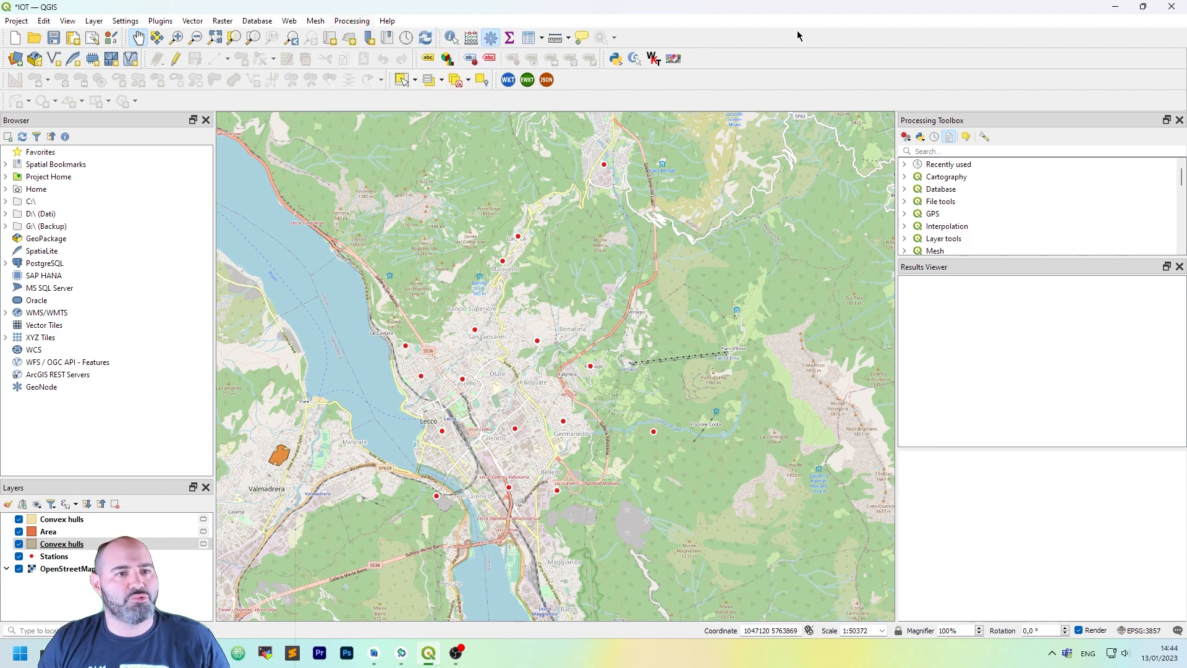
{"action": "left_click", "coordinate": [991, 149]}
{"action": "type", "text": "minimum"}
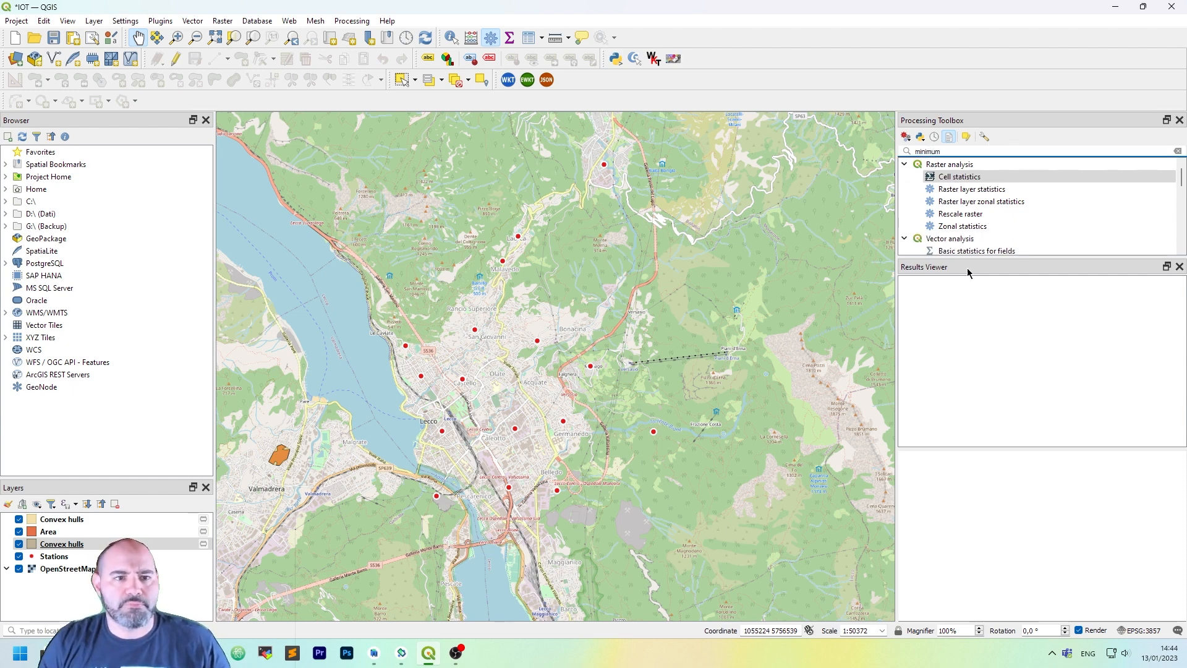
{"action": "scroll", "coordinate": [1051, 228], "scroll_direction": "down", "scroll_amount": 2}
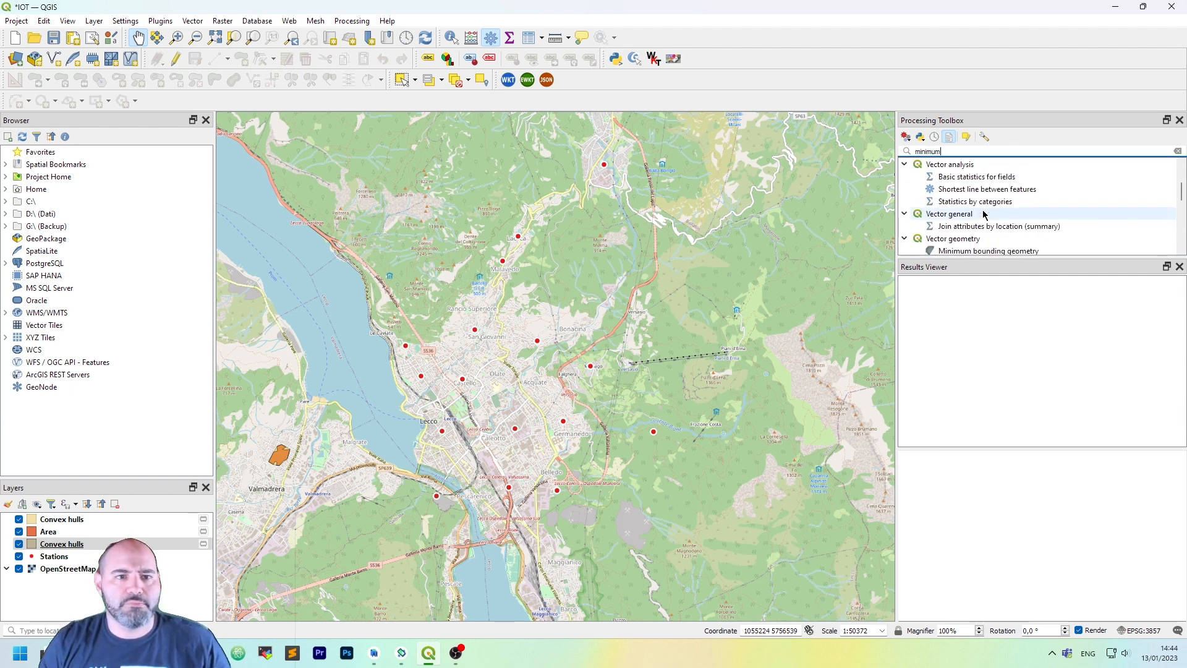
{"action": "scroll", "coordinate": [1051, 228], "scroll_direction": "down", "scroll_amount": 1}
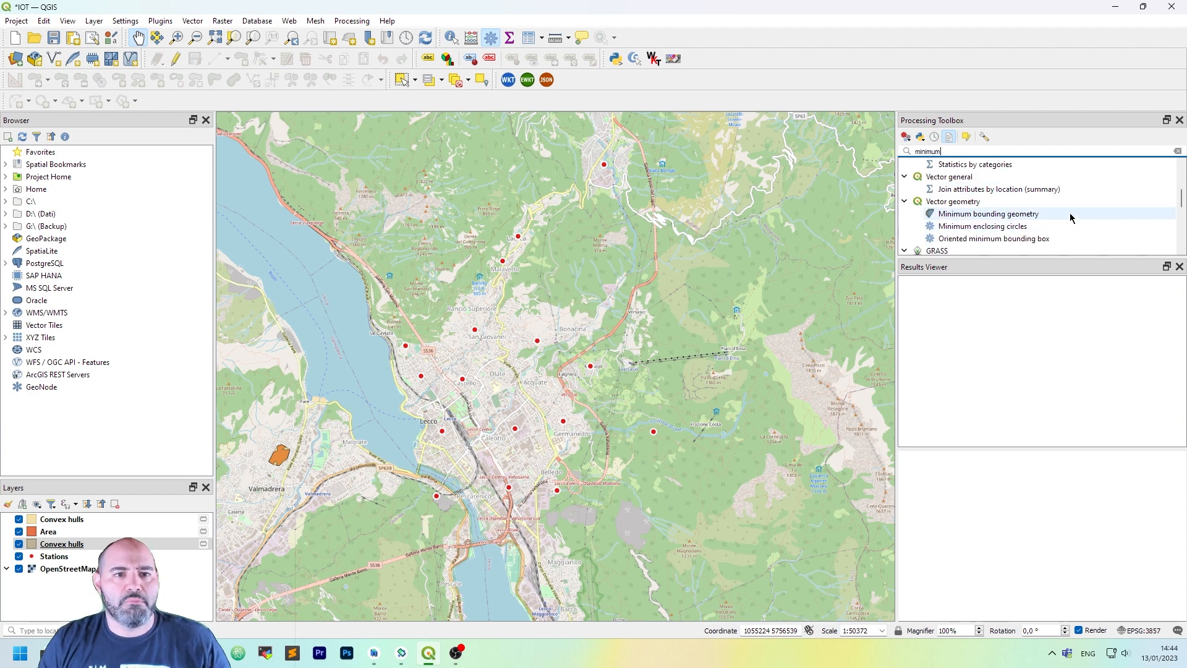
{"action": "left_click", "coordinate": [1070, 218]}
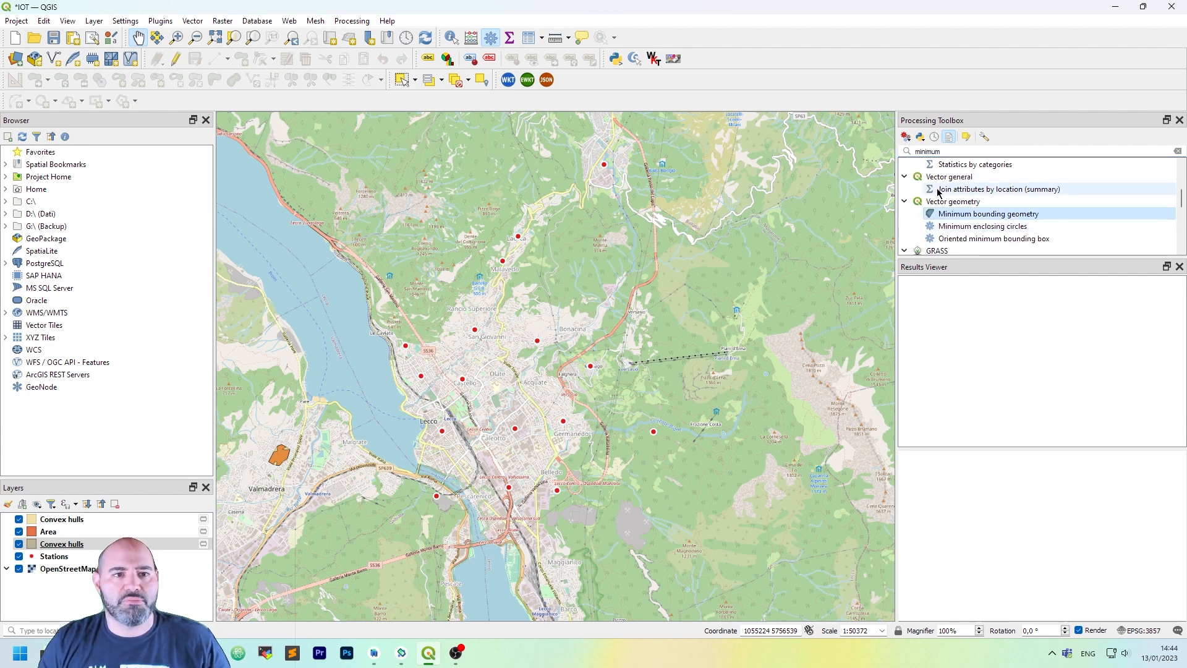
{"action": "double_click", "coordinate": [1014, 215]}
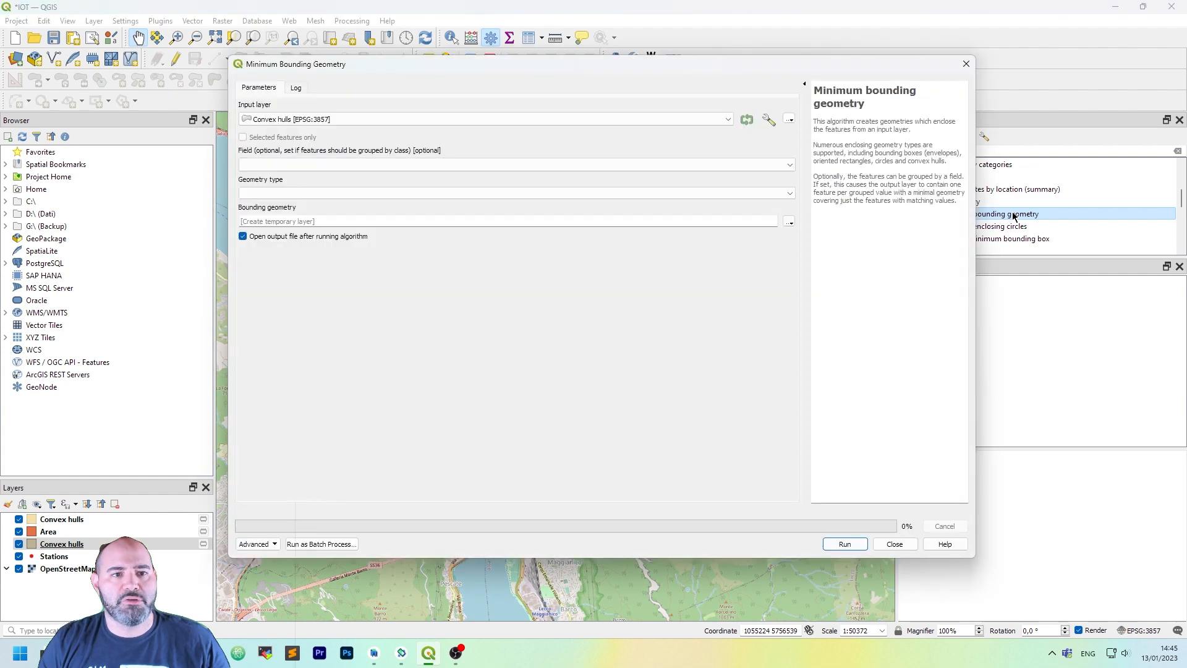
Run Minimum bounding geometry on the Stations layer with geometry type Convex Hull, output to a temporary layer, and close the tool's dialog
{"action": "left_click", "coordinate": [538, 119]}
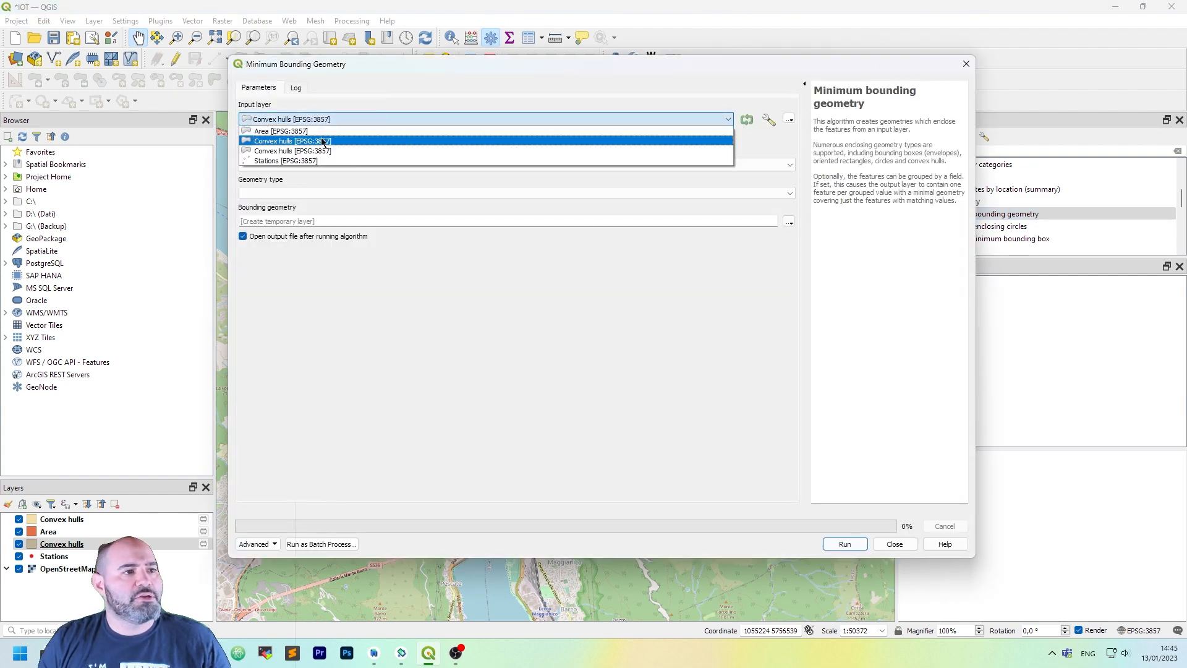
{"action": "left_click", "coordinate": [326, 160]}
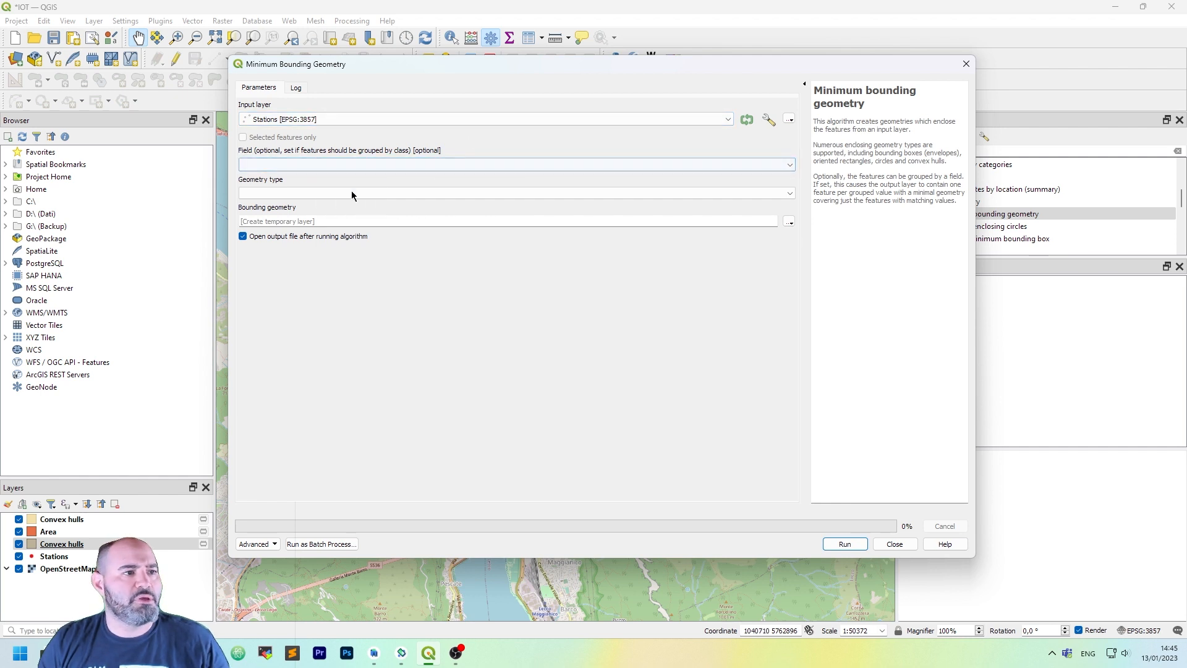
{"action": "left_click", "coordinate": [790, 193]}
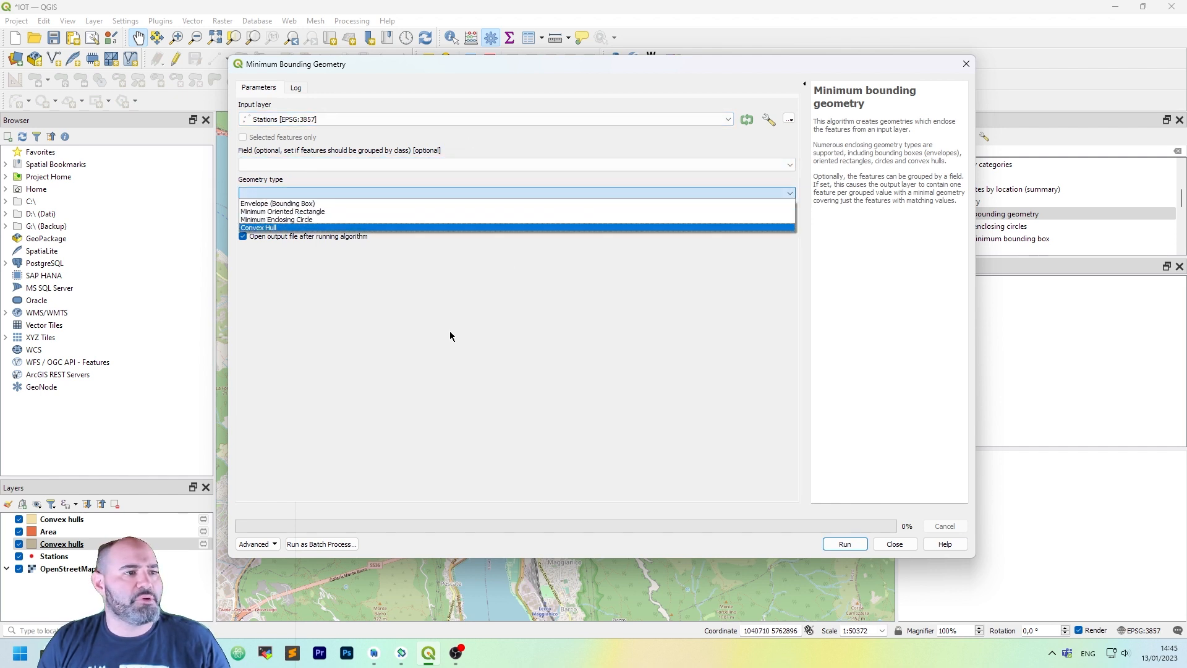
{"action": "left_click", "coordinate": [281, 227]}
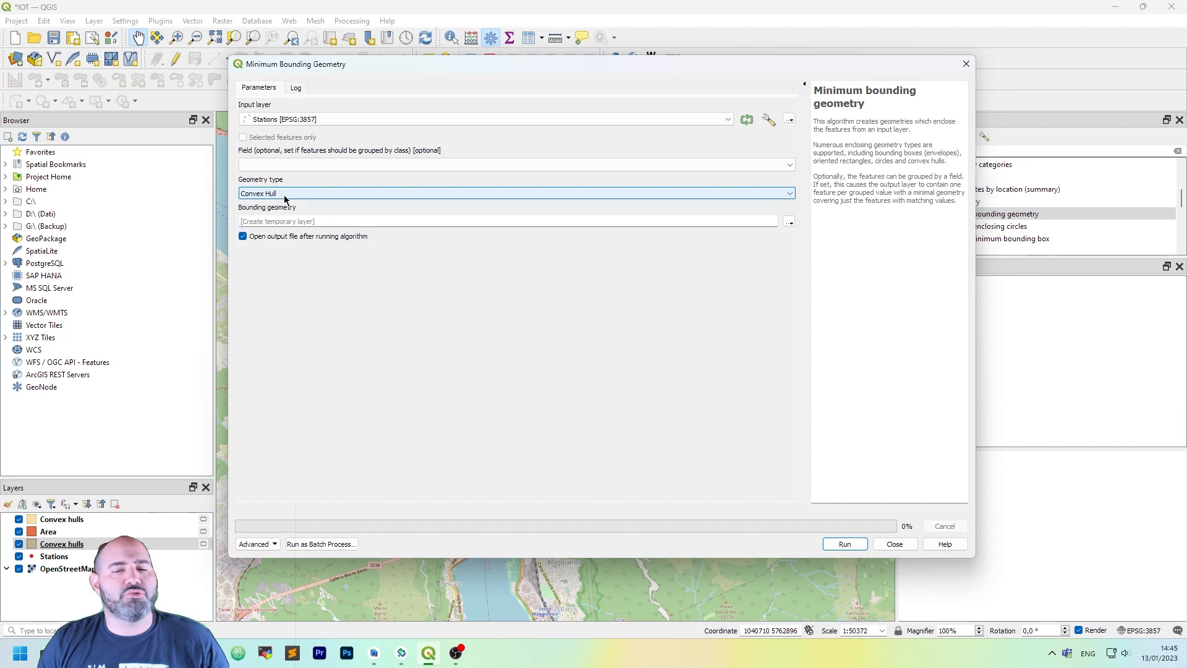
{"action": "left_click", "coordinate": [856, 544]}
{"action": "left_click", "coordinate": [894, 544]}
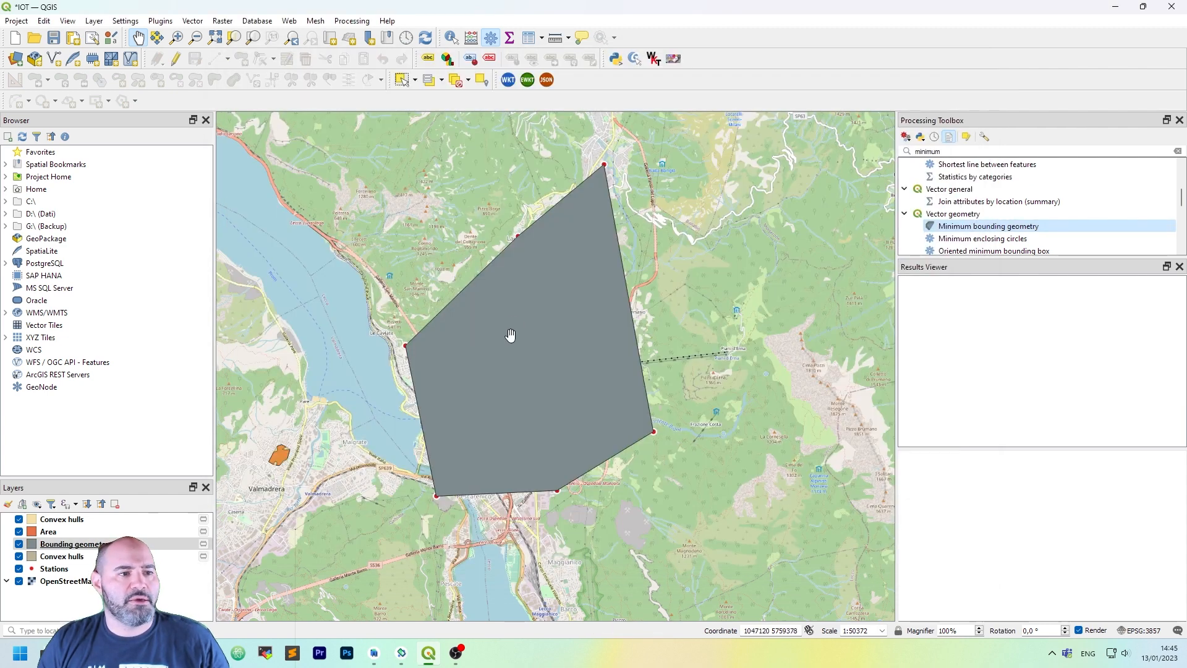
Remove the Convex hulls layer above the Area layer from the project
{"action": "scroll", "coordinate": [507, 343], "scroll_direction": "up", "scroll_amount": 1}
{"action": "scroll", "coordinate": [509, 334], "scroll_direction": "down", "scroll_amount": 1}
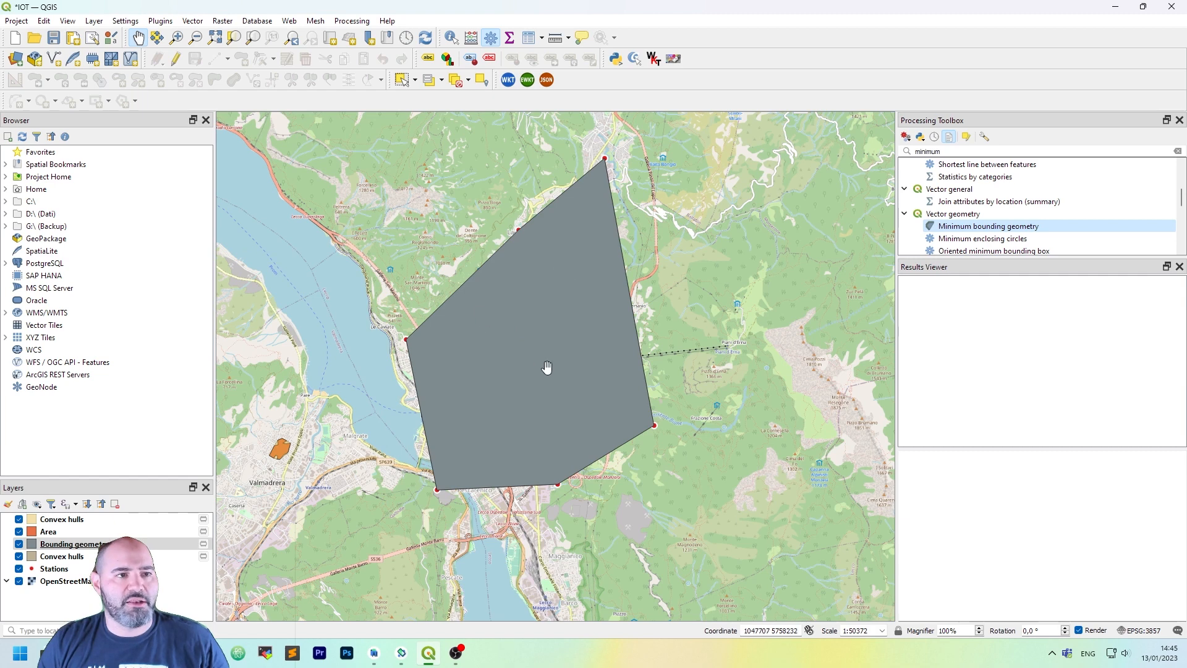
{"action": "left_click", "coordinate": [69, 522]}
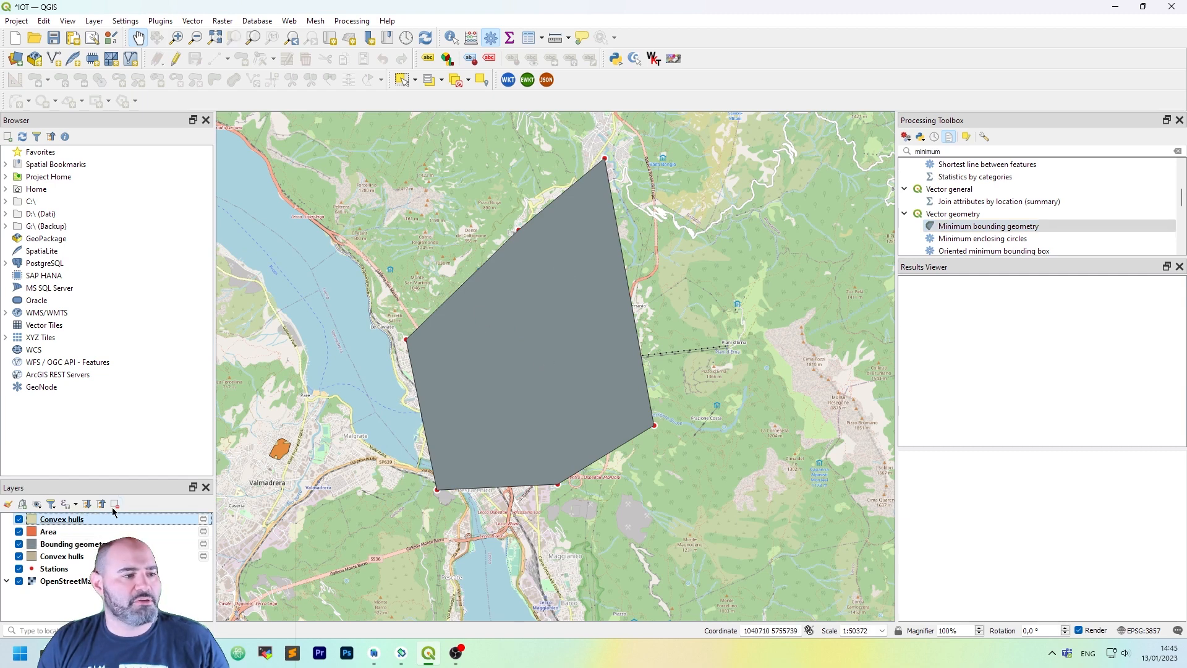
{"action": "left_click", "coordinate": [116, 505]}
{"action": "left_click", "coordinate": [584, 339]}
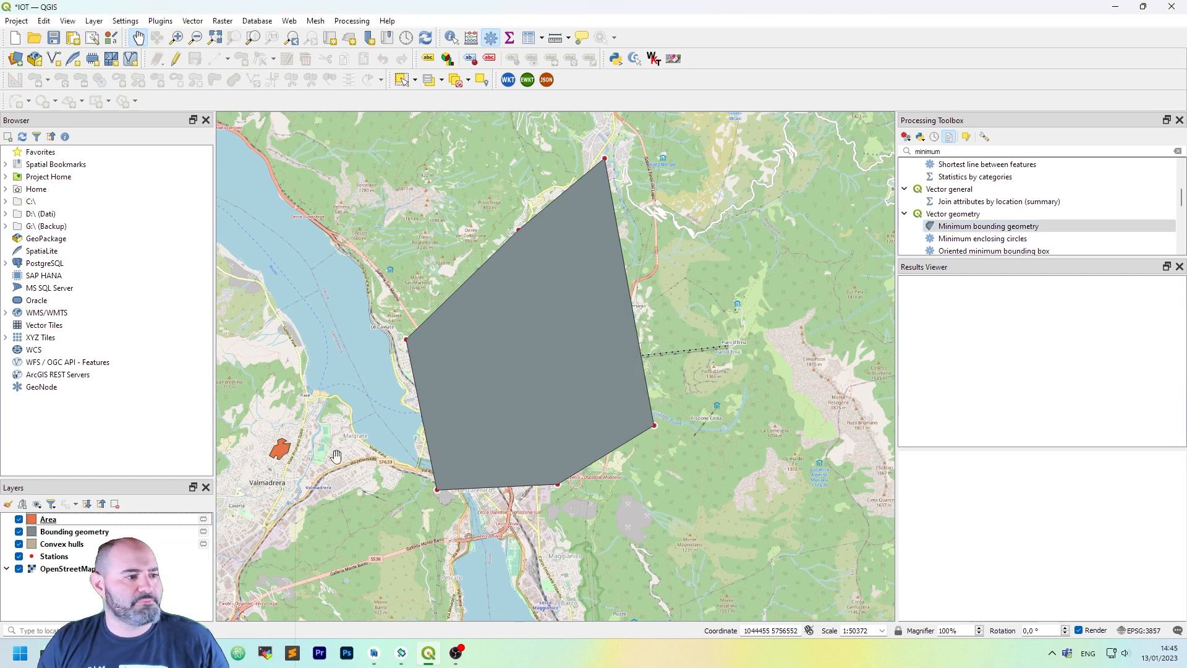
Set the opacity of the Bounding geometry layer's fill symbol to 69 % and apply it
{"action": "double_click", "coordinate": [91, 531]}
{"action": "scroll", "coordinate": [716, 198], "scroll_direction": "down", "scroll_amount": 10}
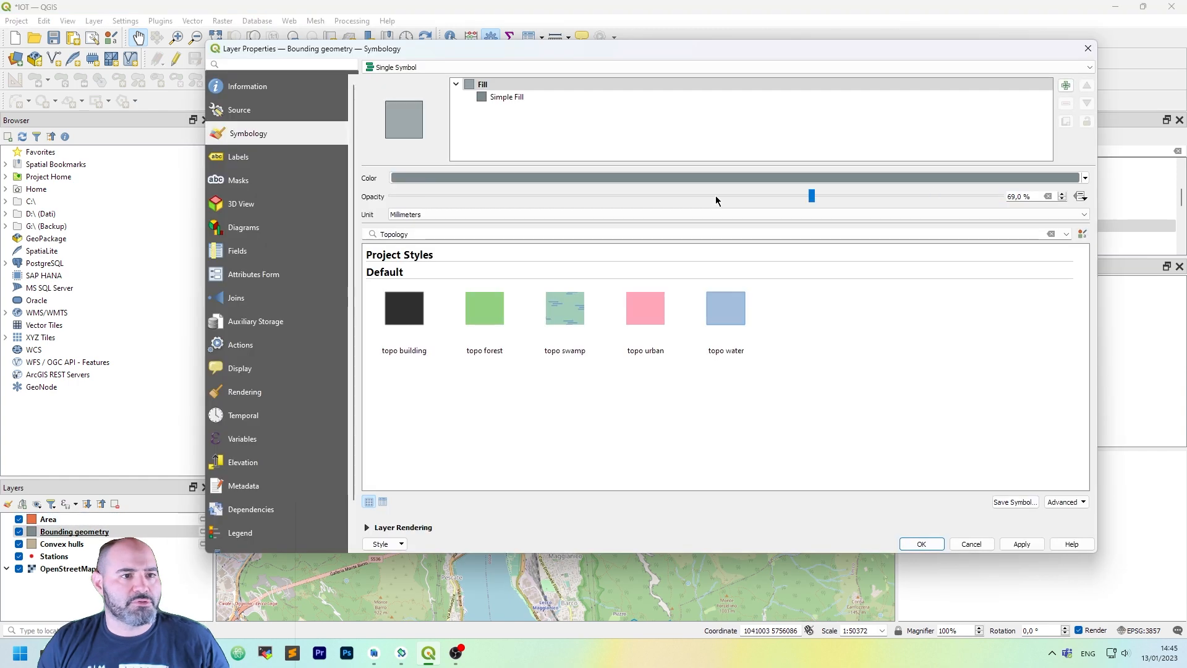
{"action": "left_click", "coordinate": [923, 544]}
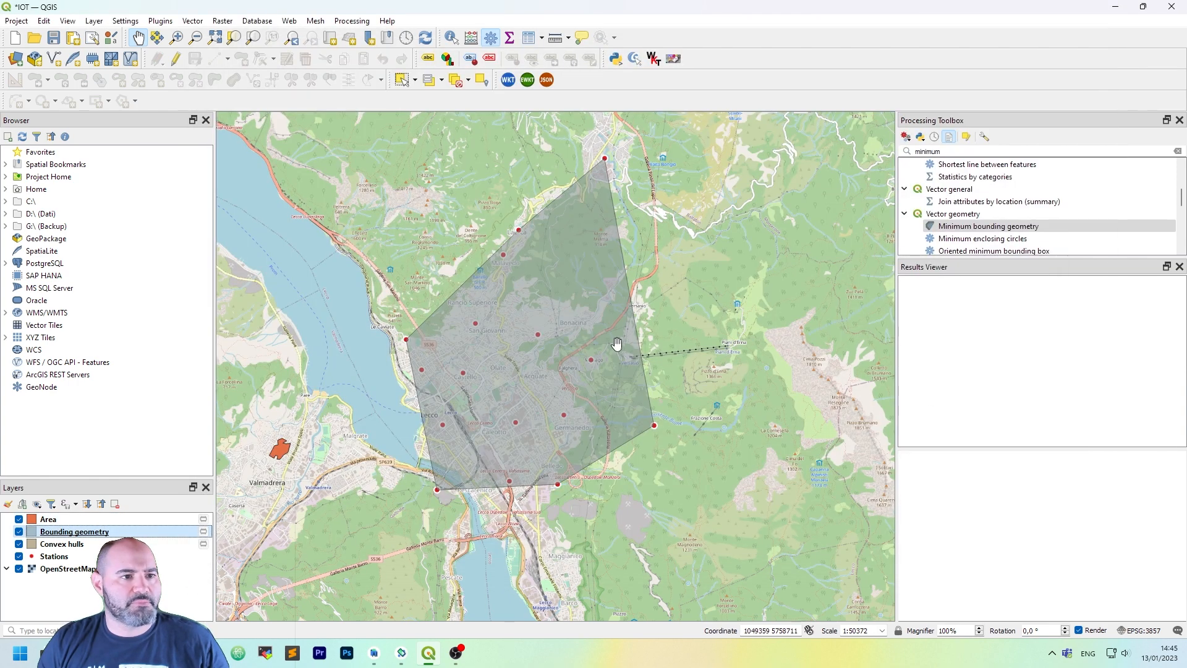
{"action": "left_click_drag", "start_coordinate": [586, 382], "coordinate": [627, 384]}
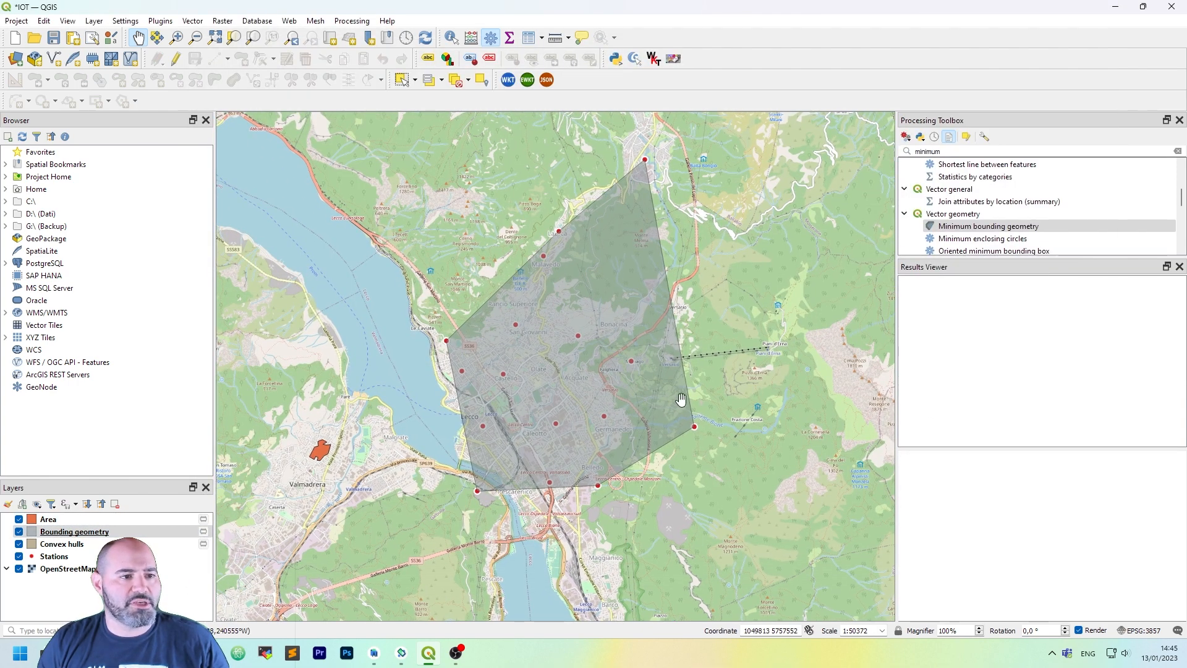